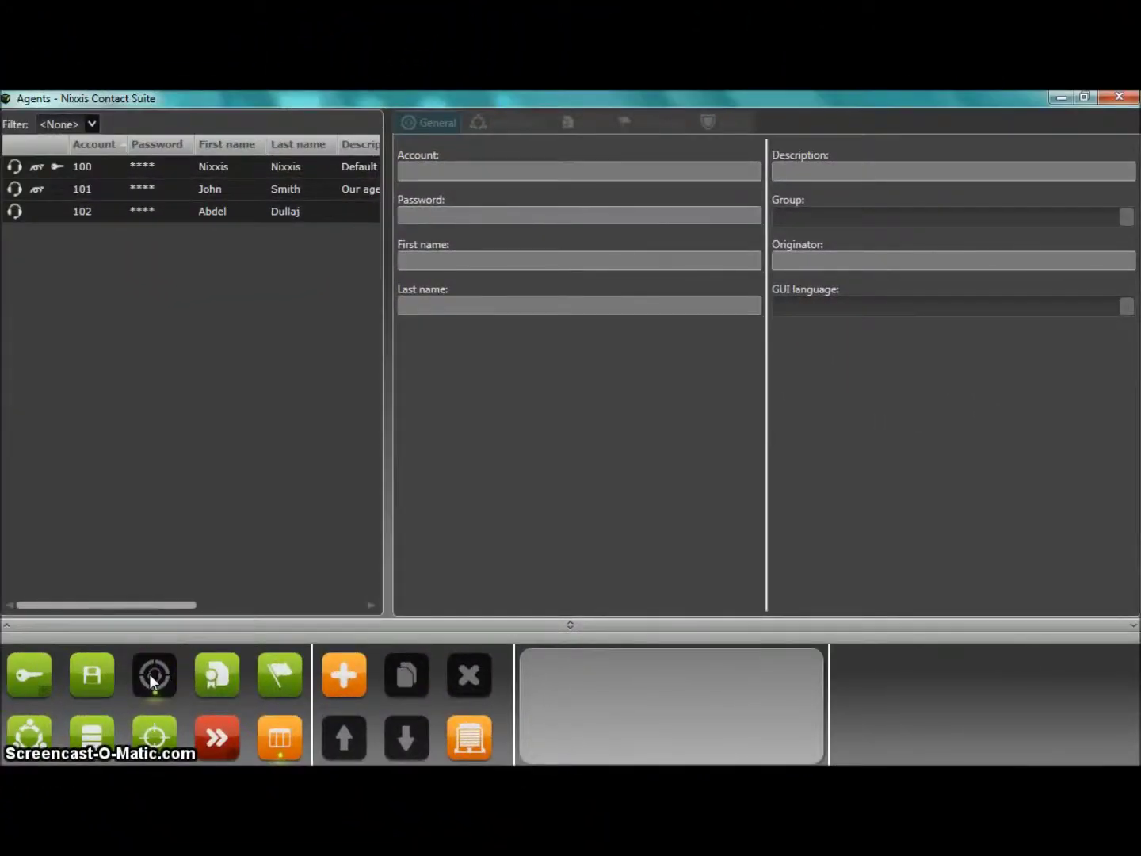
Bring up the Skills list showing the EXCEL, ACCESS, POWERPOINT and WORD 2013 skills.
{"action": "left_click", "coordinate": [225, 674]}
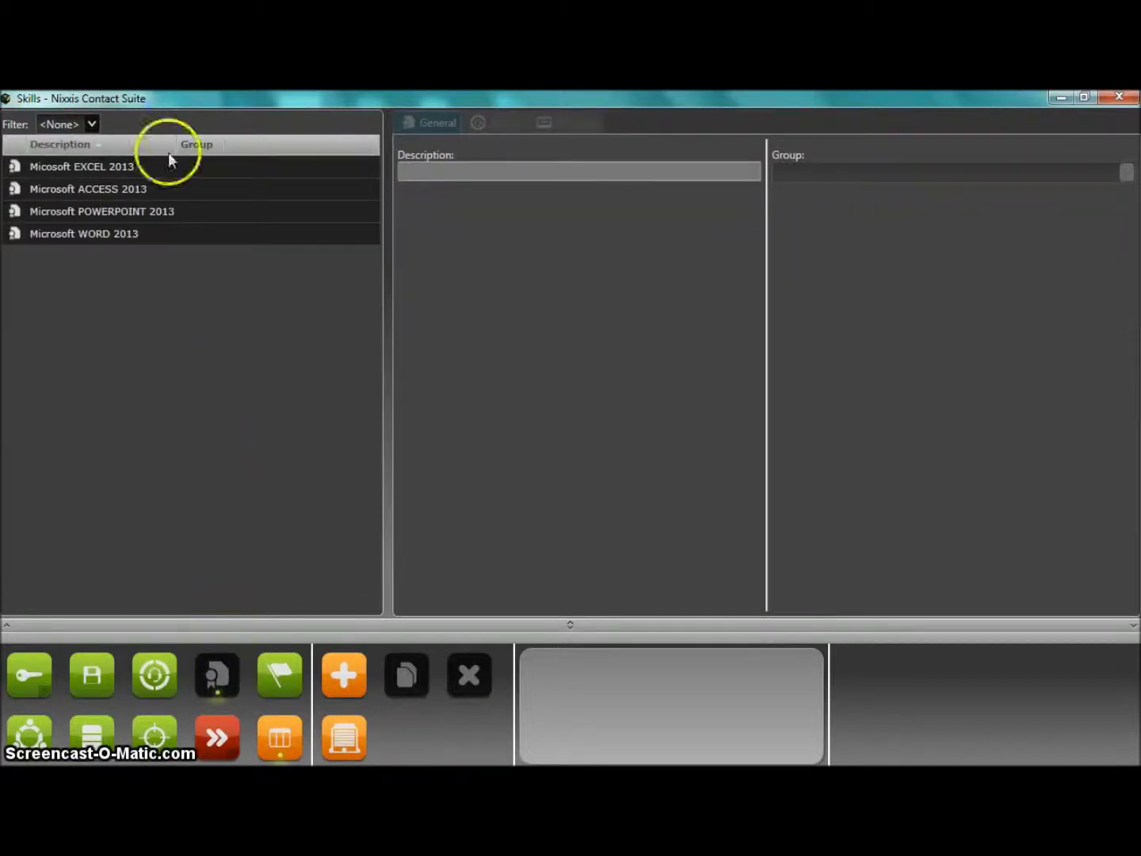
Review the EXCEL, ACCESS, POWERPOINT and WORD 2013 skill details, then start a new skill.
{"action": "left_click", "coordinate": [81, 168]}
{"action": "left_click", "coordinate": [88, 190]}
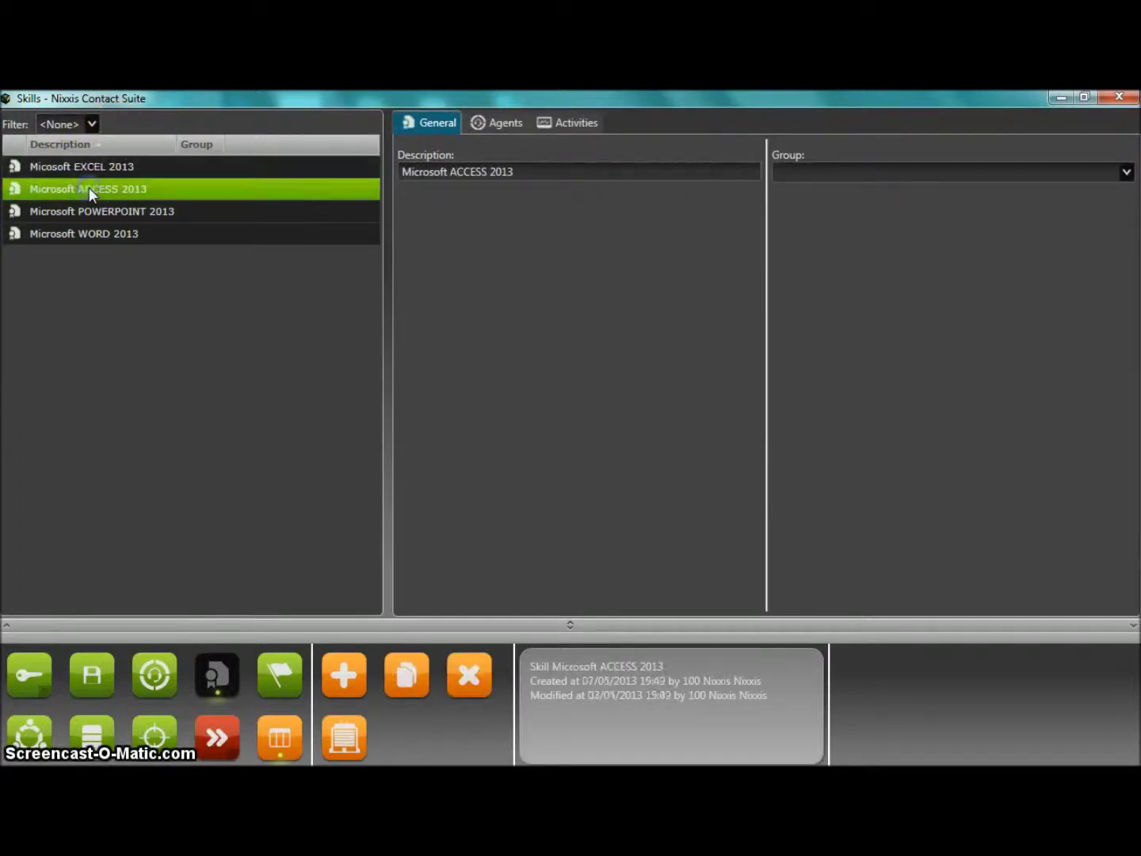
{"action": "left_click", "coordinate": [96, 211]}
{"action": "left_click", "coordinate": [105, 231]}
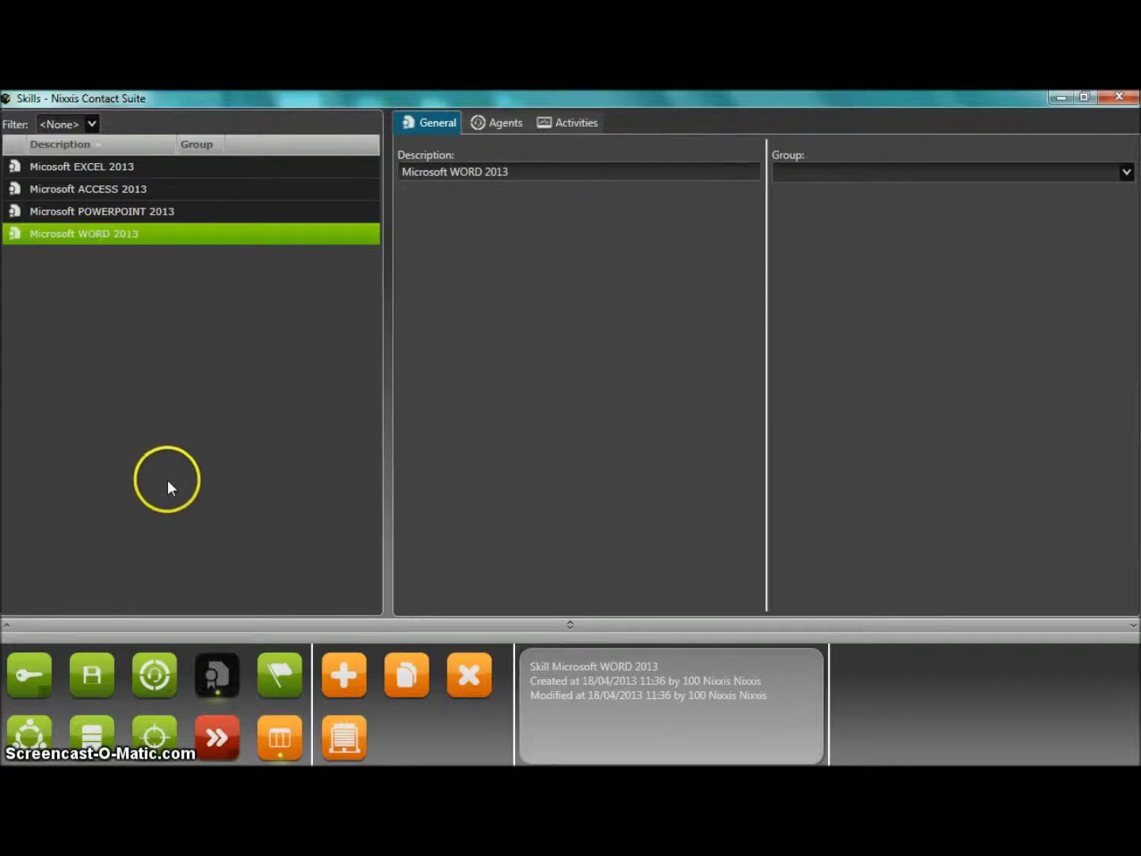
{"action": "left_click", "coordinate": [348, 669]}
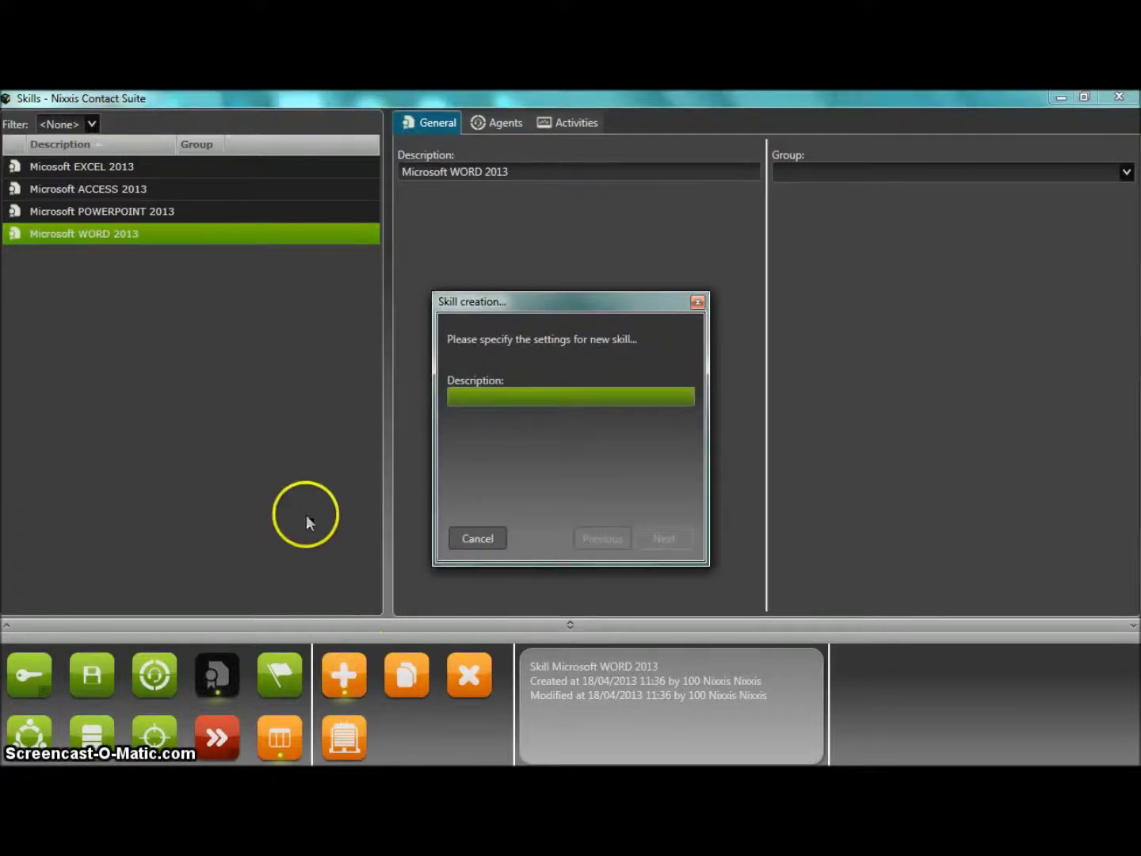
Create skill 'Microsoft PUBLISHER 2013', known by agent 102 and required by Mail Nixxis Demo Campaign.
{"action": "type", "text": "Micro"}
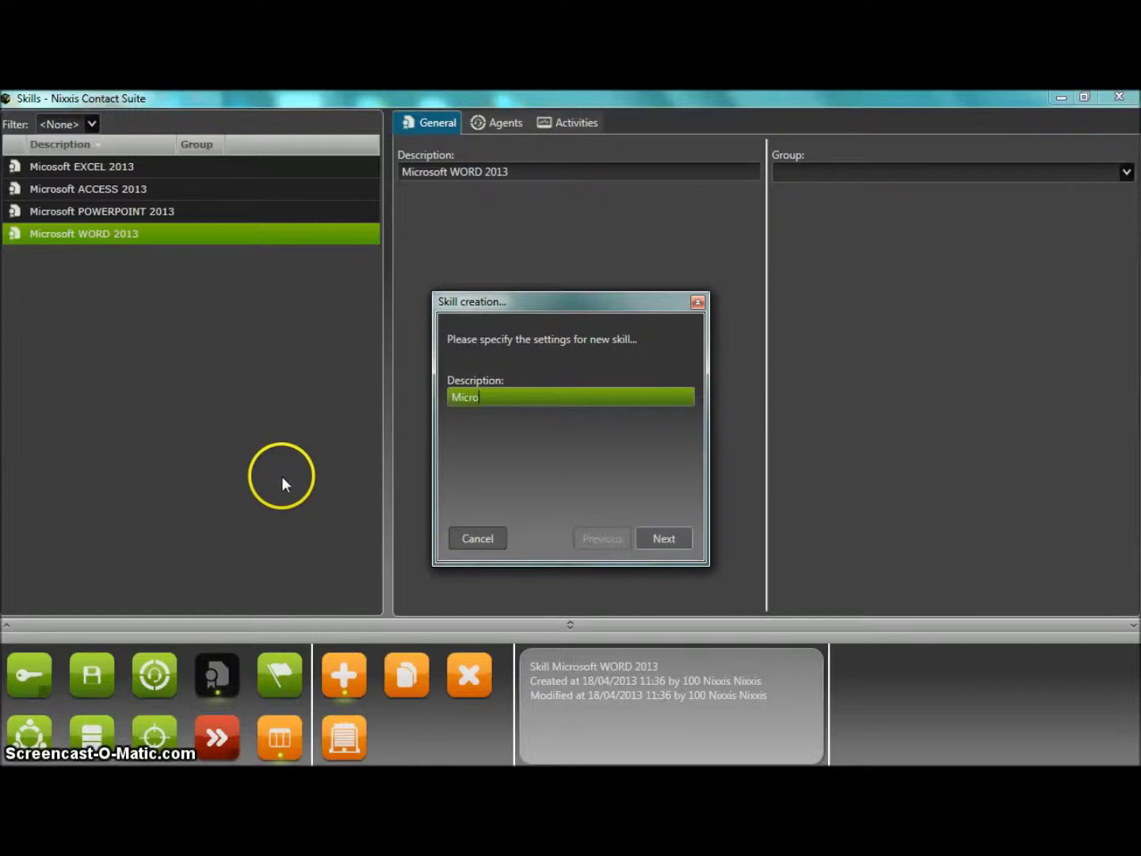
{"action": "type", "text": "soft PUBL"}
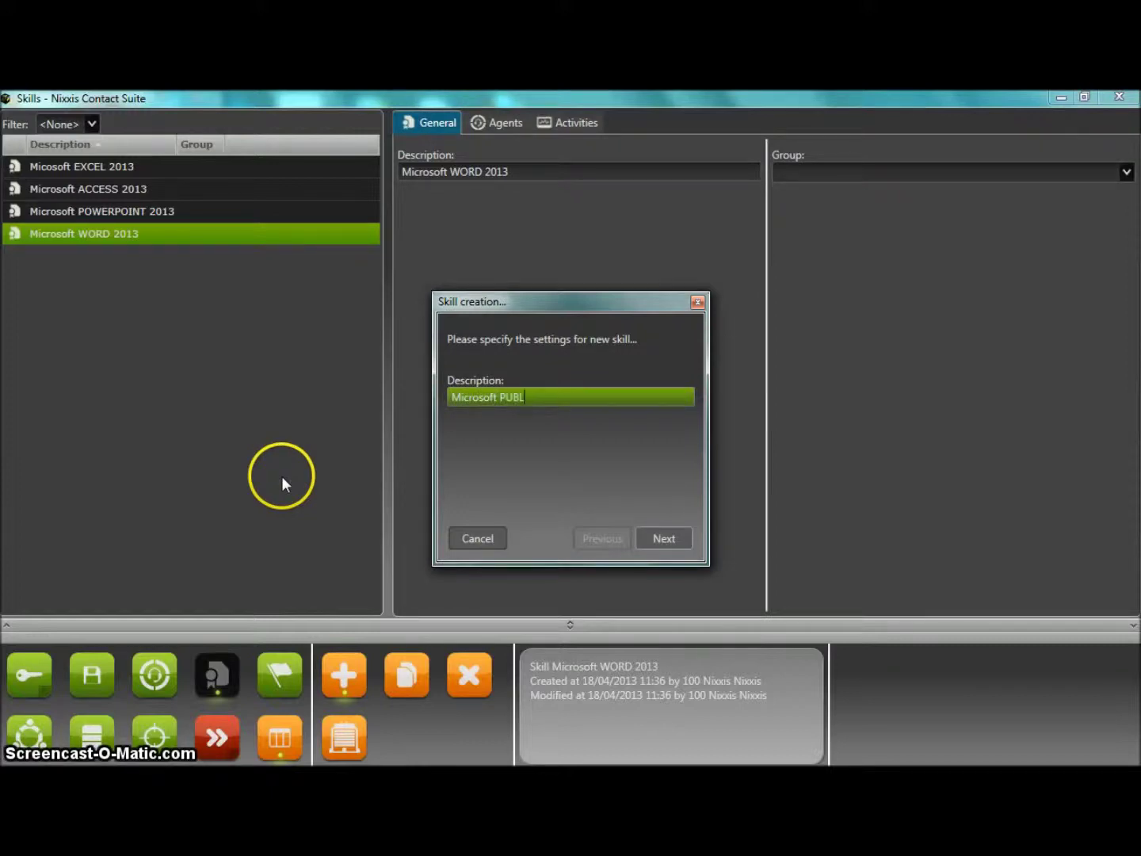
{"action": "type", "text": "ISHER 2013"}
{"action": "left_click", "coordinate": [688, 539]}
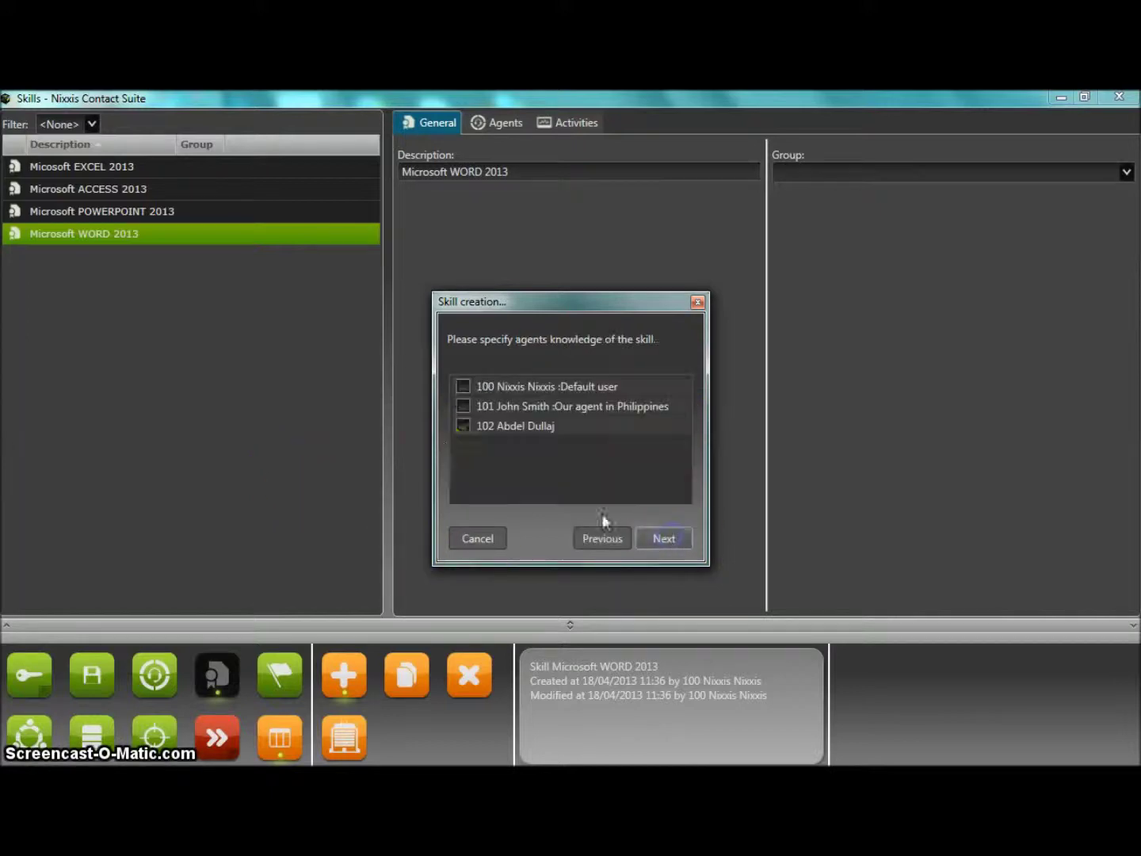
{"action": "left_click", "coordinate": [451, 430]}
{"action": "left_click", "coordinate": [463, 426]}
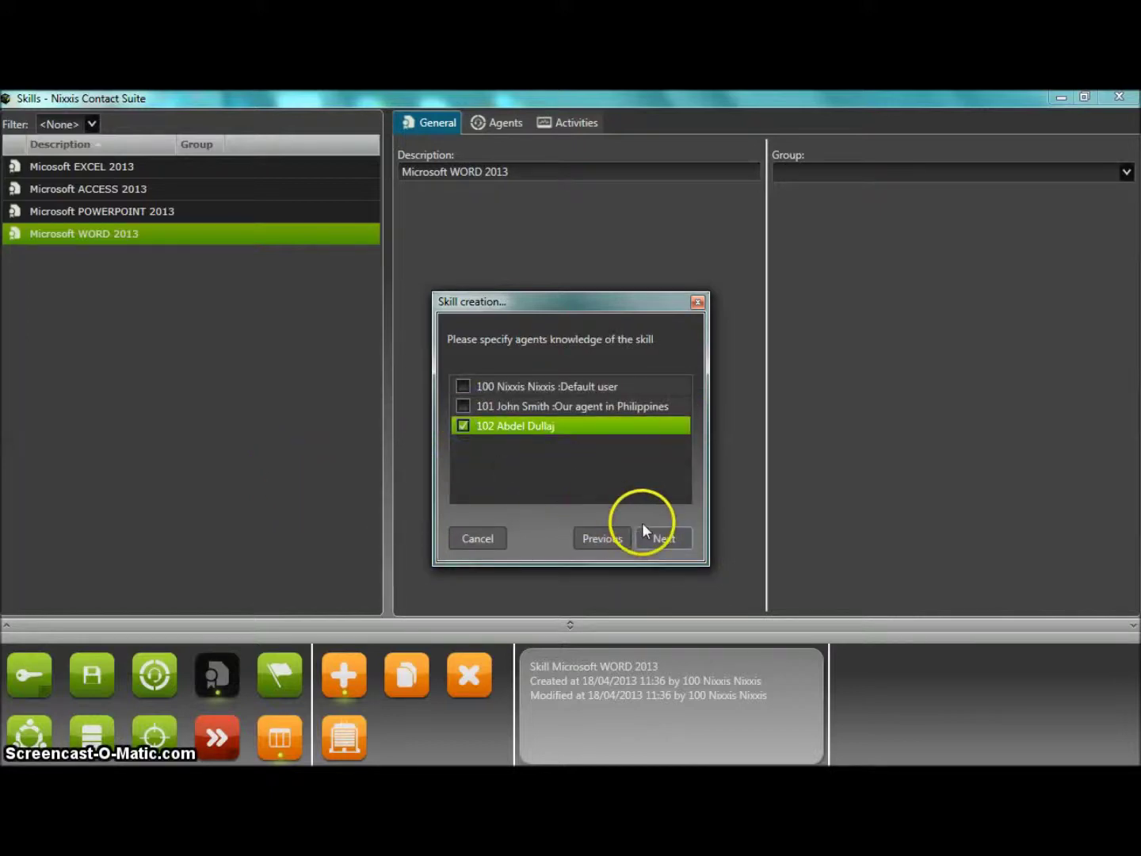
{"action": "left_click", "coordinate": [659, 536]}
{"action": "left_click", "coordinate": [460, 425]}
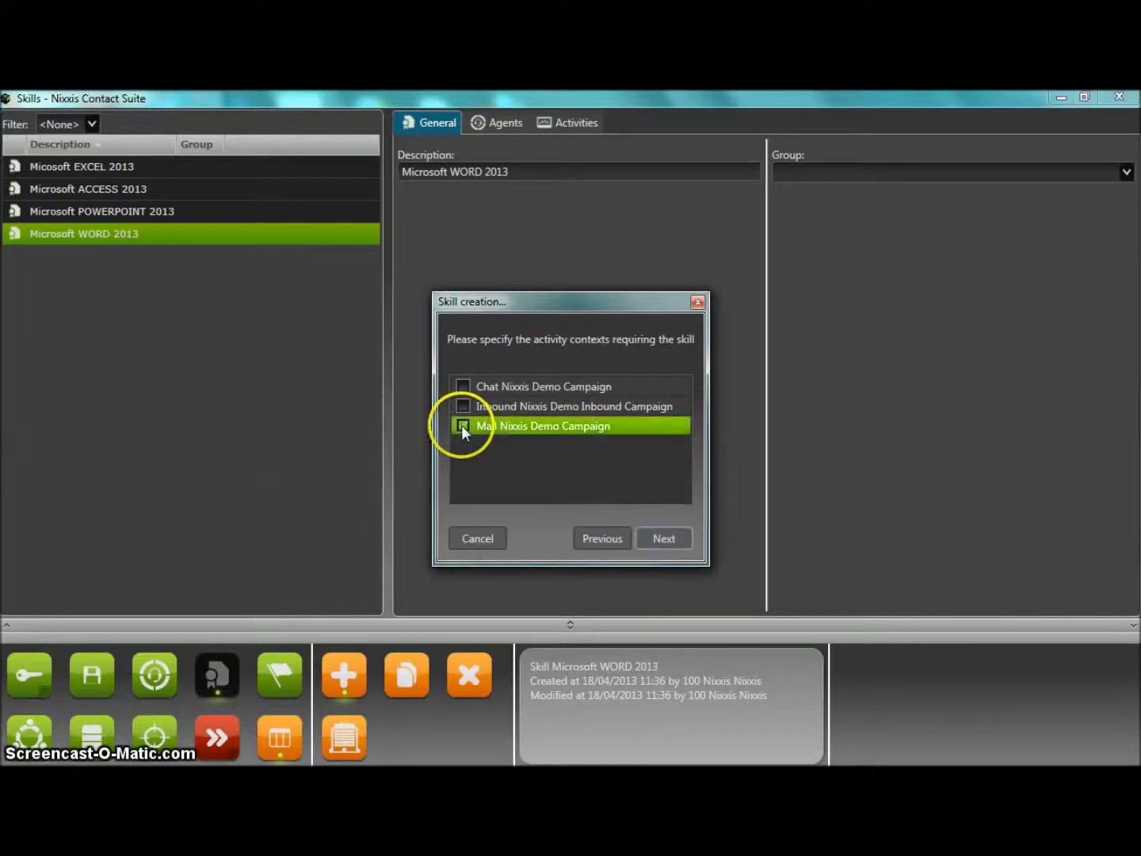
{"action": "left_click", "coordinate": [463, 425]}
{"action": "left_click", "coordinate": [660, 538]}
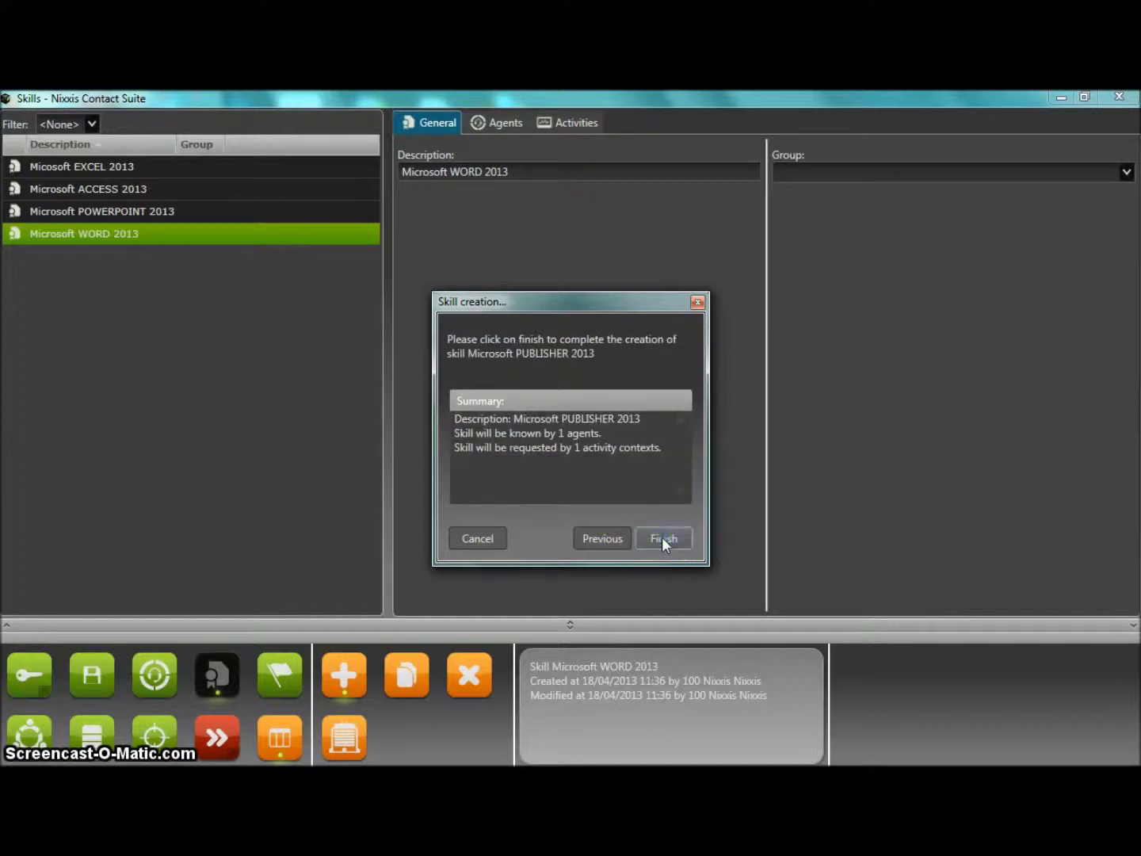
{"action": "left_click", "coordinate": [662, 538]}
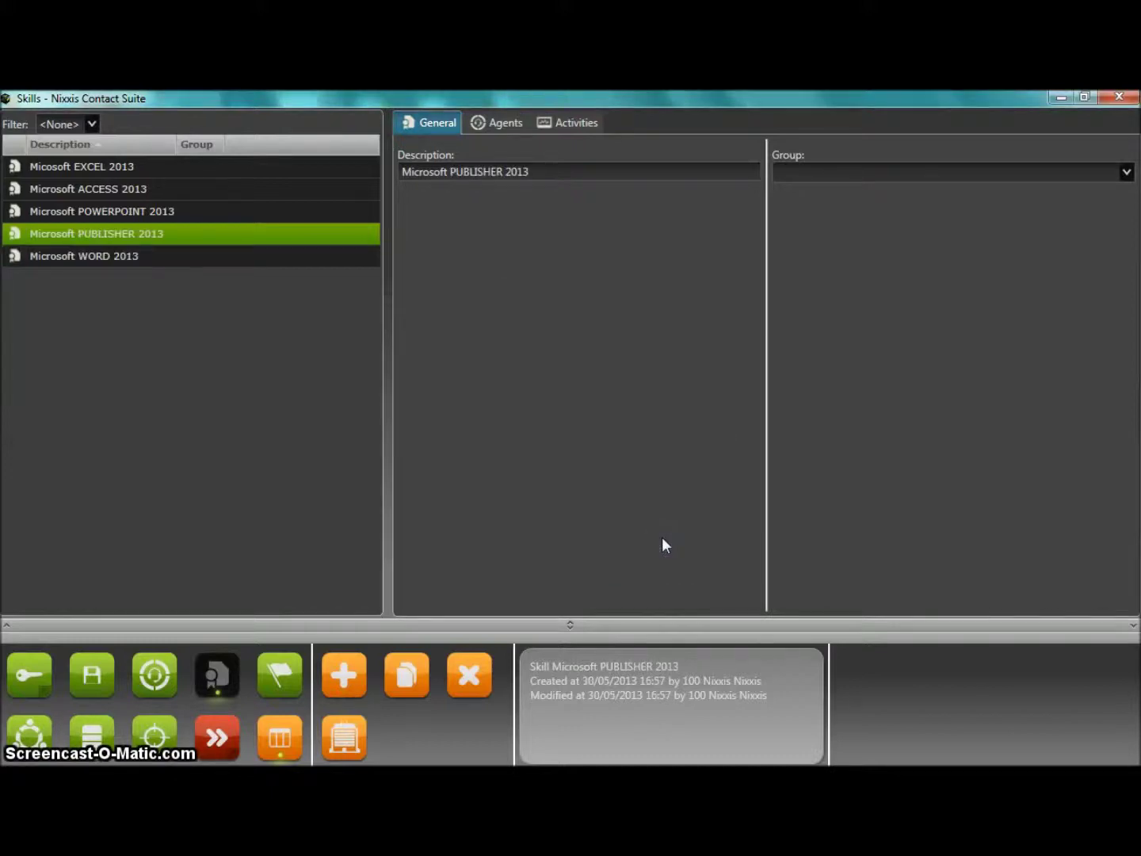
Adjust agent 102's Publisher level and set Mail Nixxis Demo Campaign's required level to 100.
{"action": "left_click", "coordinate": [499, 123]}
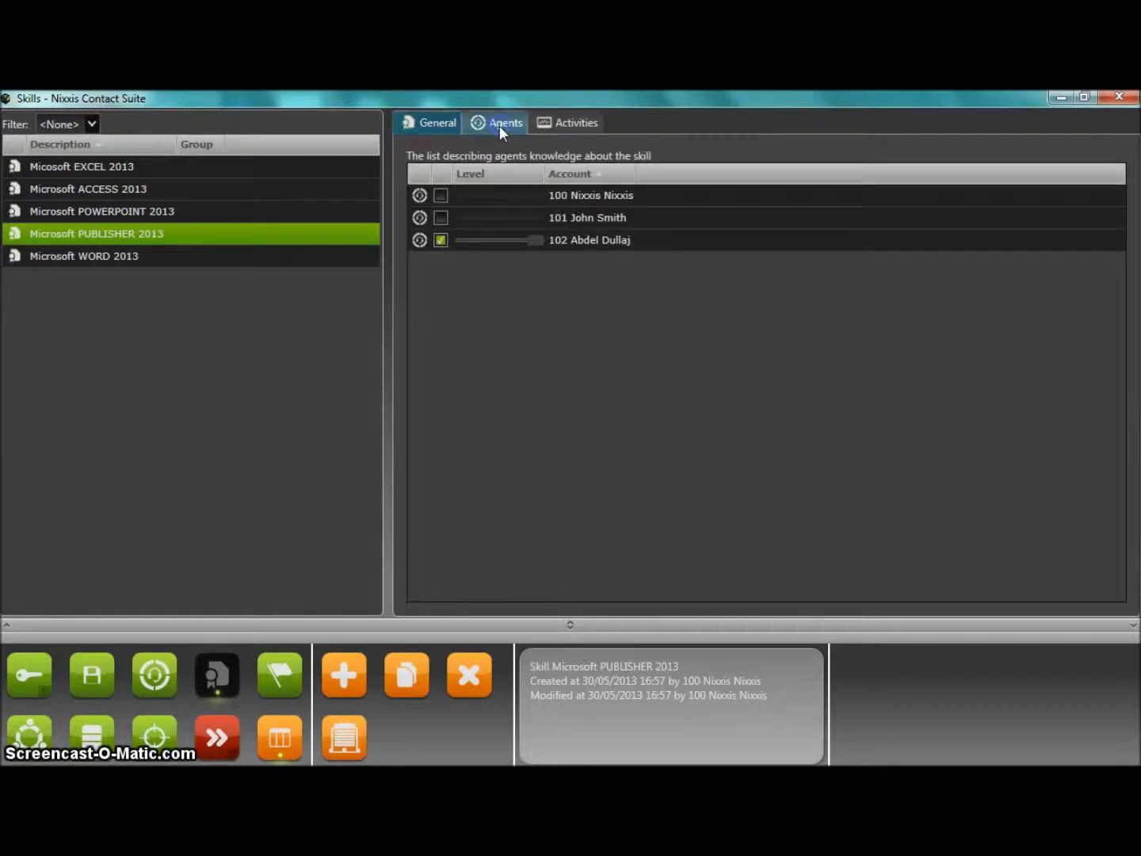
{"action": "mouse_move", "coordinate": [535, 239]}
{"action": "left_mouse_down"}
{"action": "mouse_move", "coordinate": [491, 238]}
{"action": "mouse_move", "coordinate": [532, 247]}
{"action": "left_mouse_up"}
{"action": "left_click", "coordinate": [573, 124]}
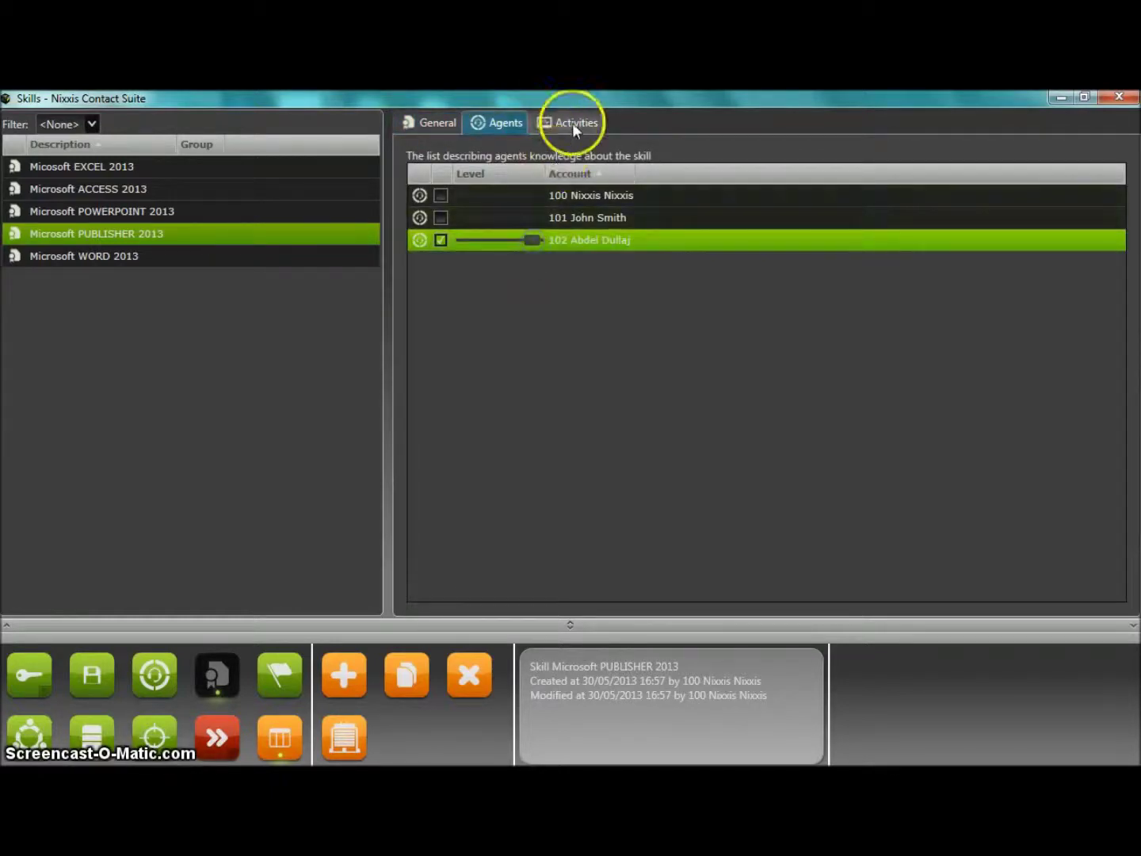
{"action": "left_click", "coordinate": [488, 238]}
{"action": "left_click_drag", "start_coordinate": [488, 239], "coordinate": [452, 247]}
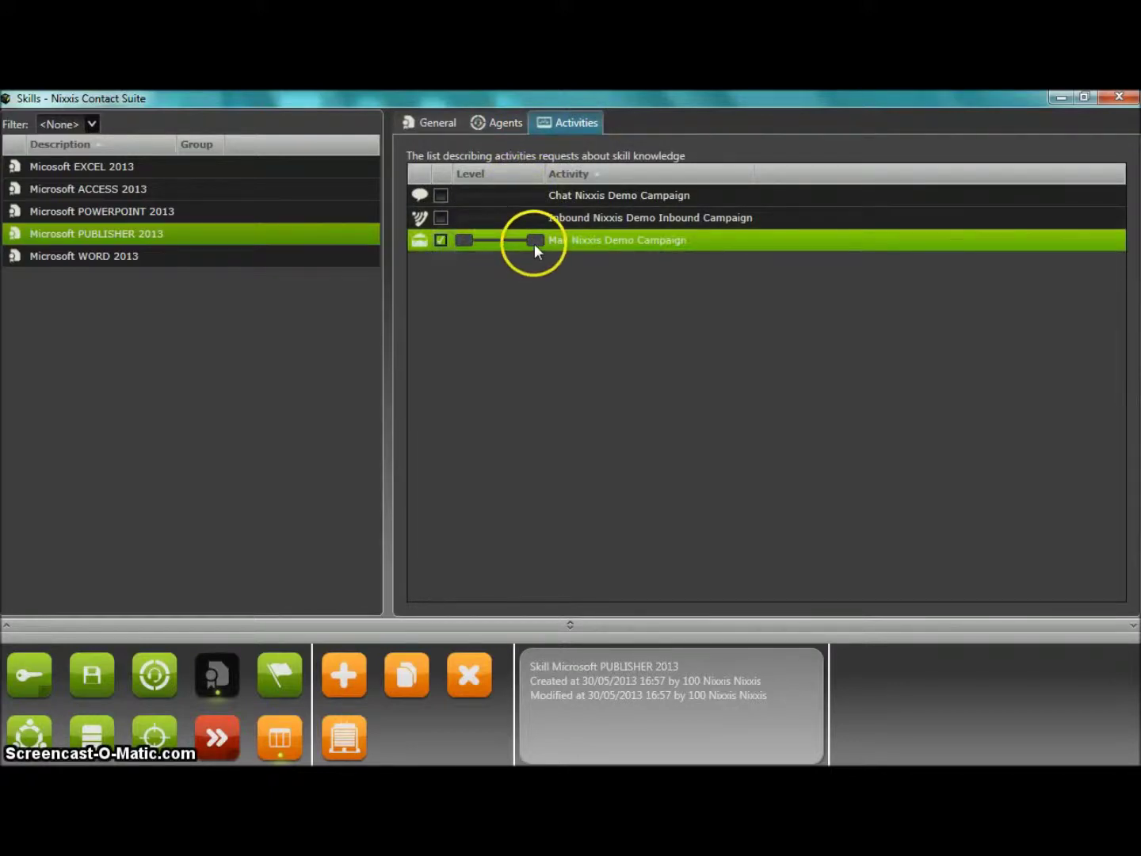
{"action": "mouse_move", "coordinate": [534, 243]}
{"action": "left_mouse_down"}
{"action": "mouse_move", "coordinate": [499, 237]}
{"action": "mouse_move", "coordinate": [551, 243]}
{"action": "left_mouse_up"}
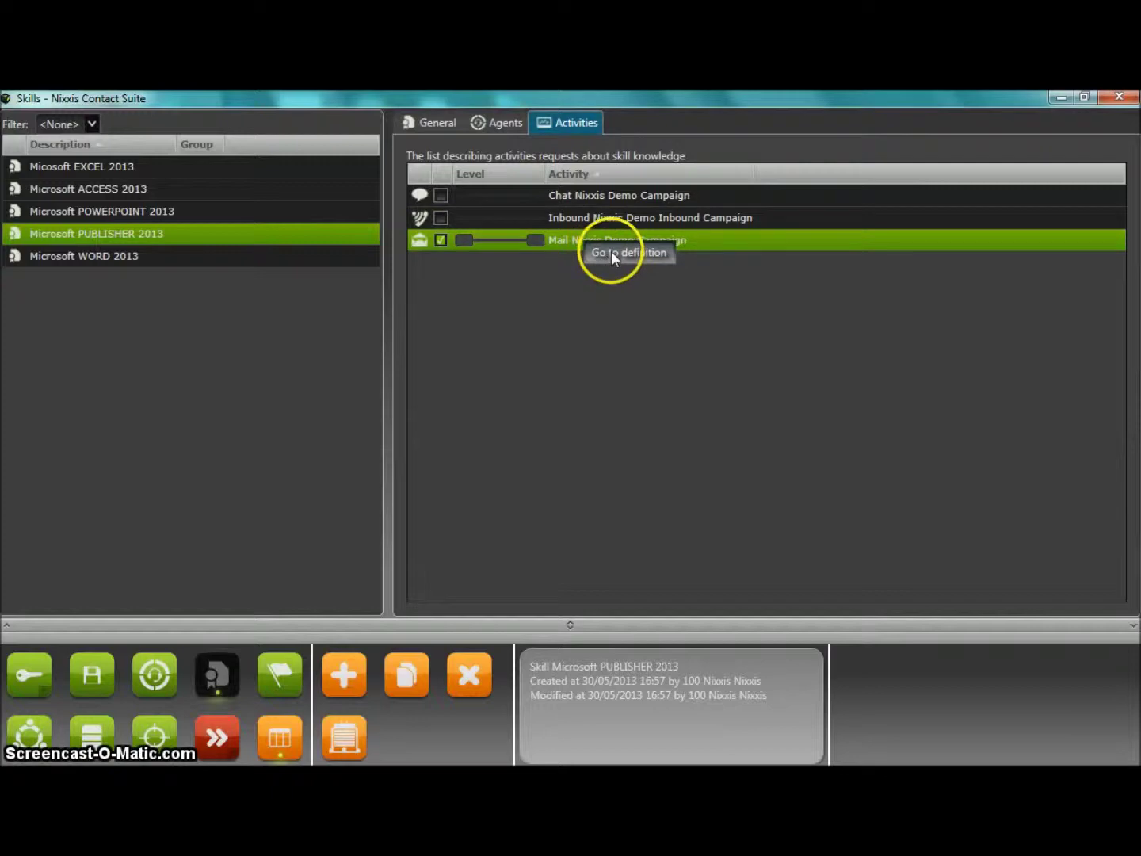
{"action": "left_click", "coordinate": [610, 251]}
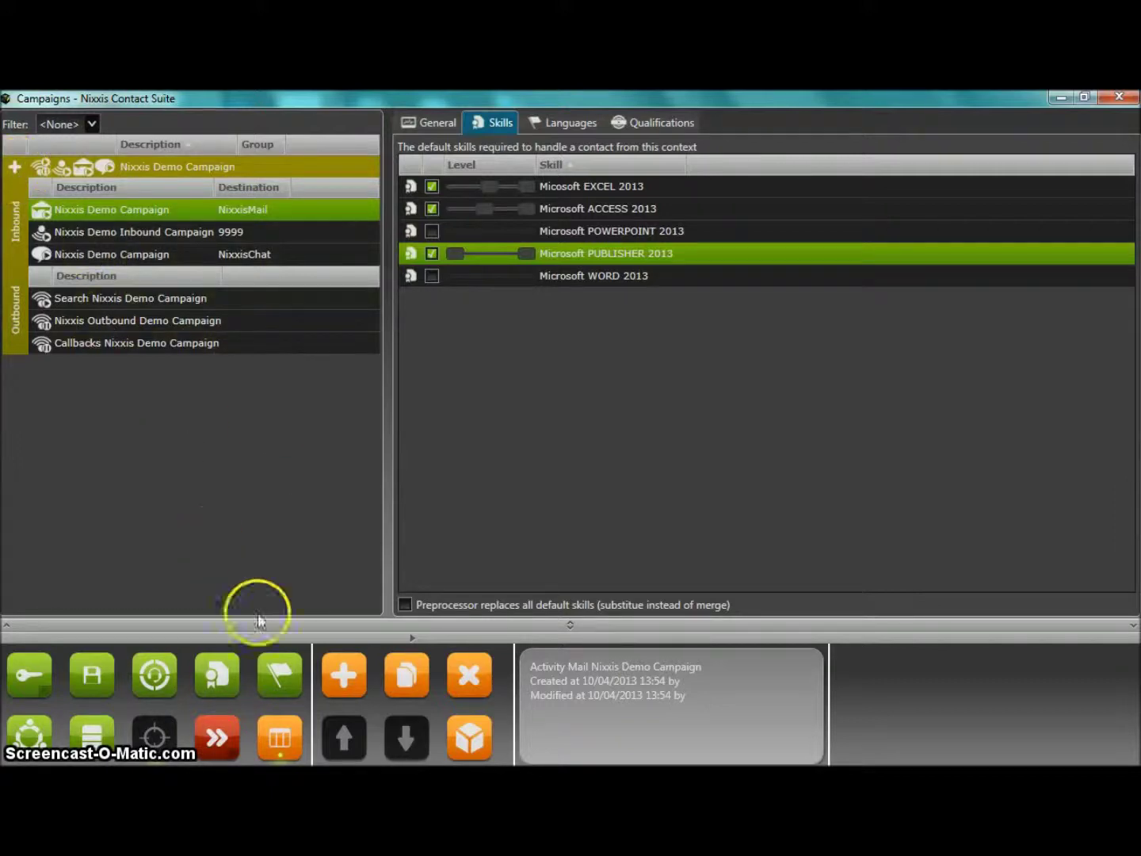
Start a new campaign in the Campaign and activity creation wizard.
{"action": "left_click", "coordinate": [341, 674]}
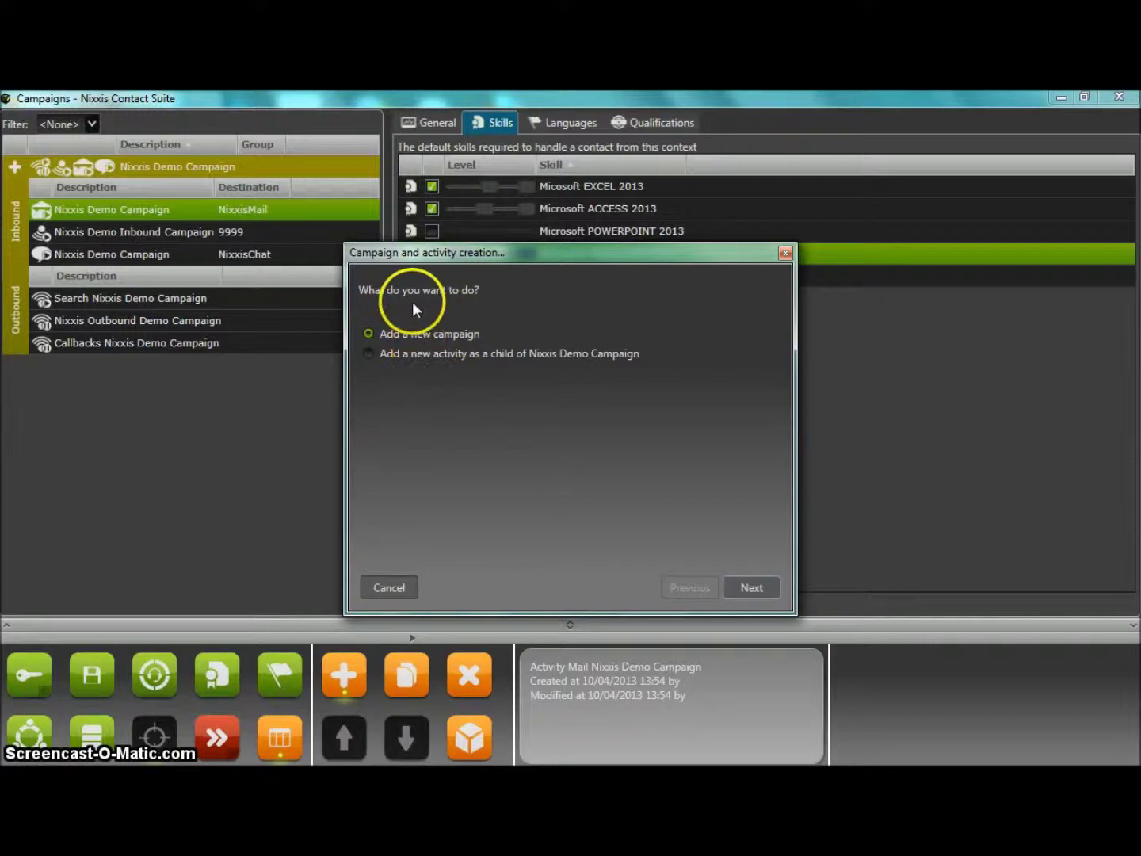
Add a new inbound campaign with the description 'Hepdesk MSFT'.
{"action": "left_click", "coordinate": [751, 587]}
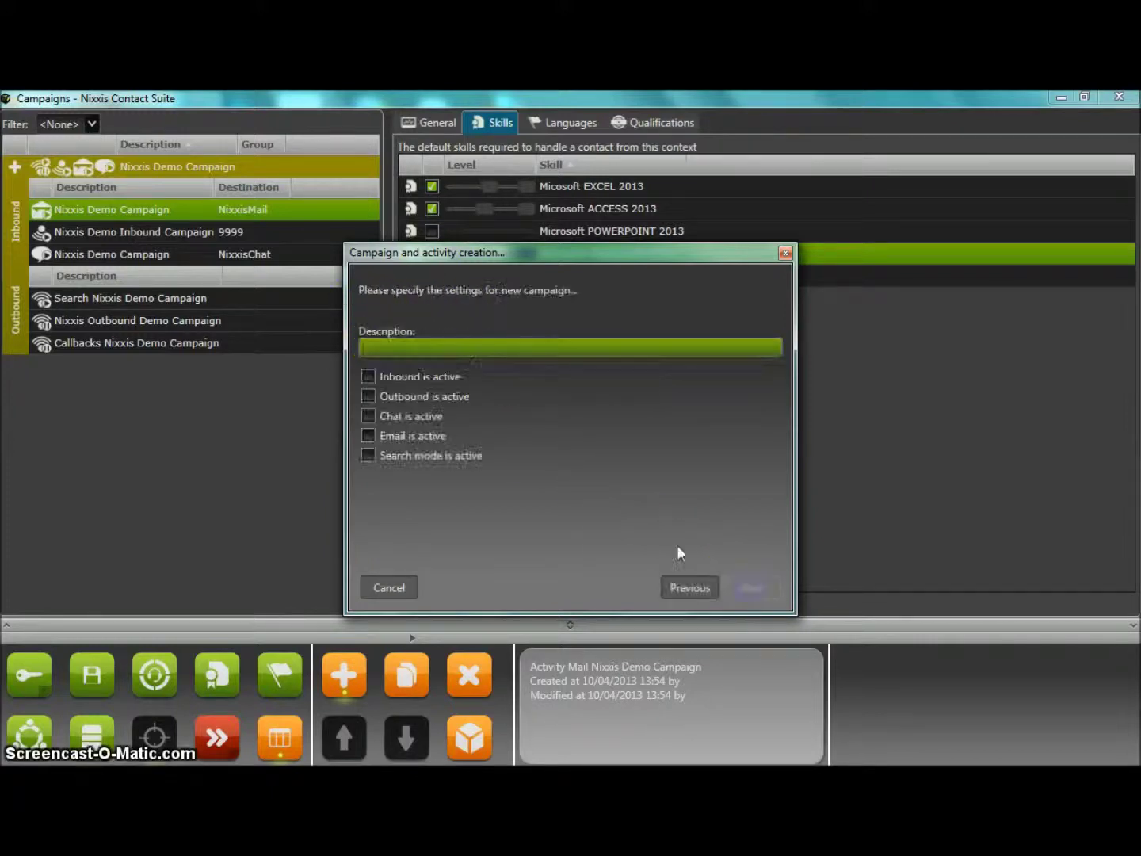
{"action": "left_click", "coordinate": [367, 377]}
{"action": "left_click", "coordinate": [385, 346]}
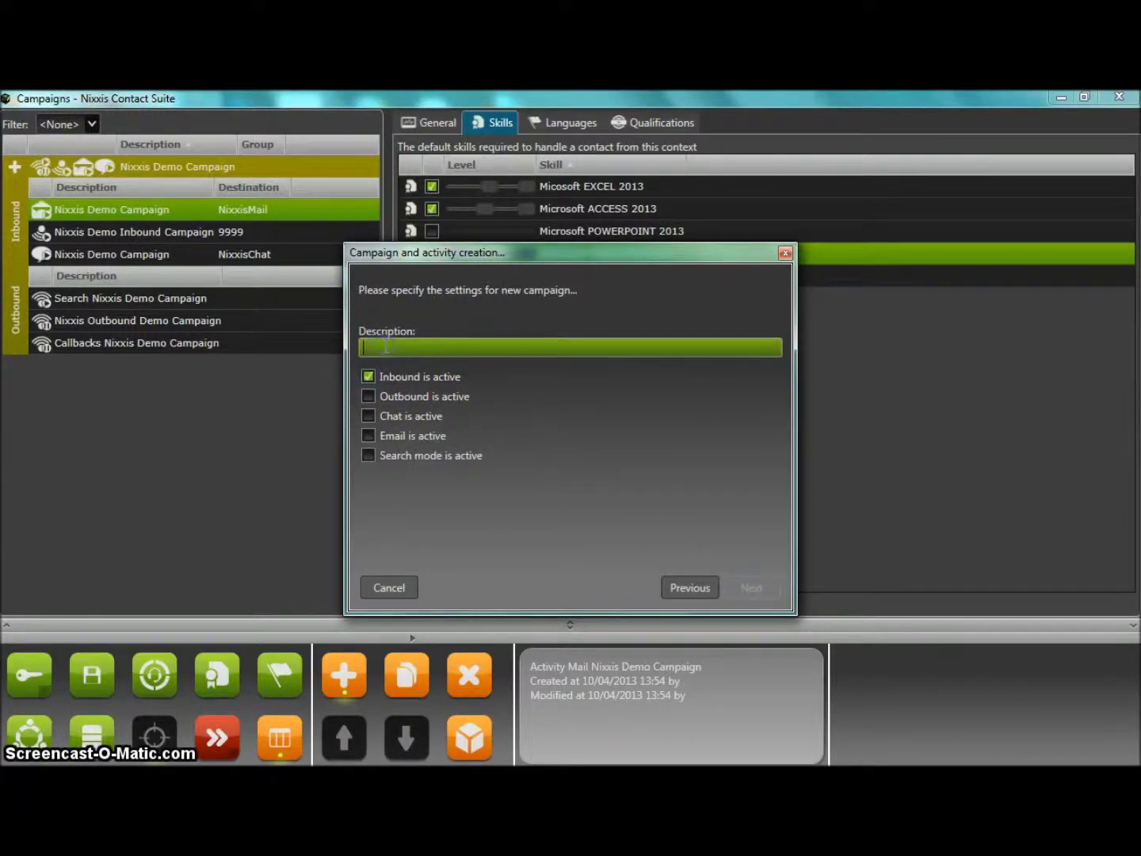
{"action": "type", "text": "Hepdesk"}
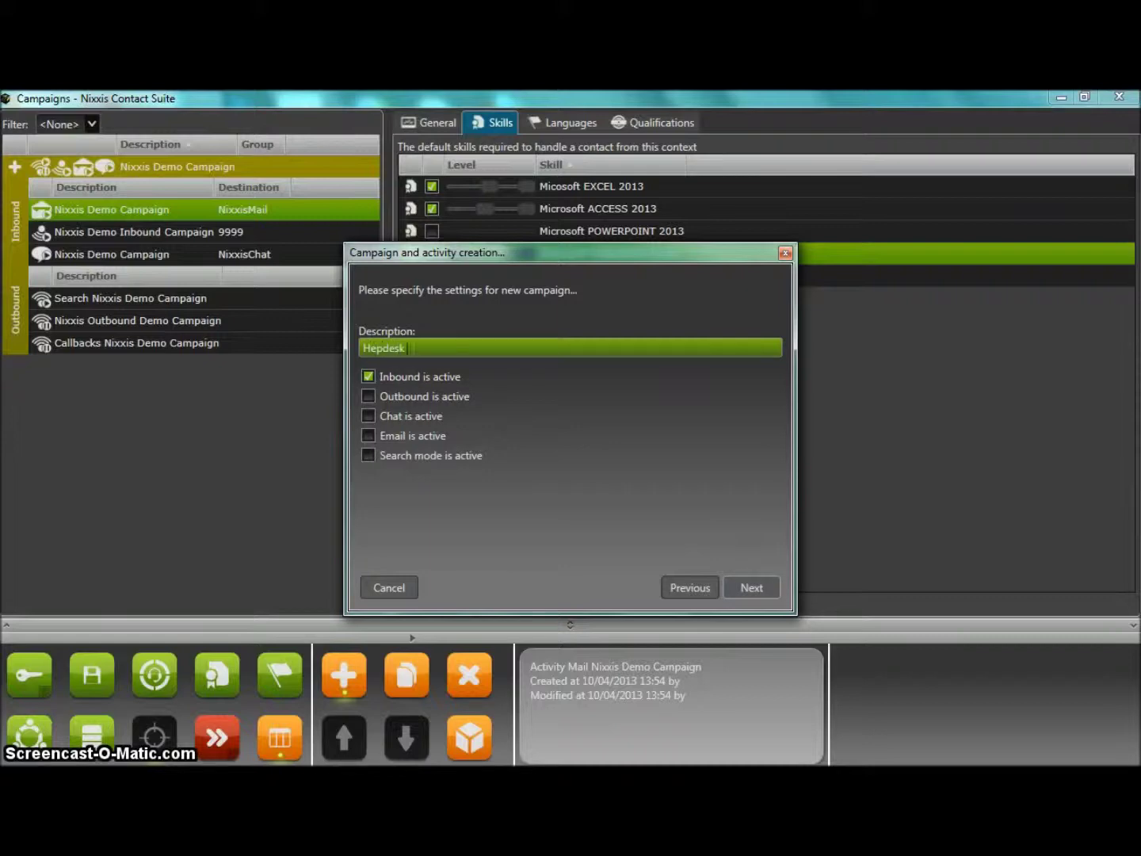
{"action": "type", "text": " MSFT"}
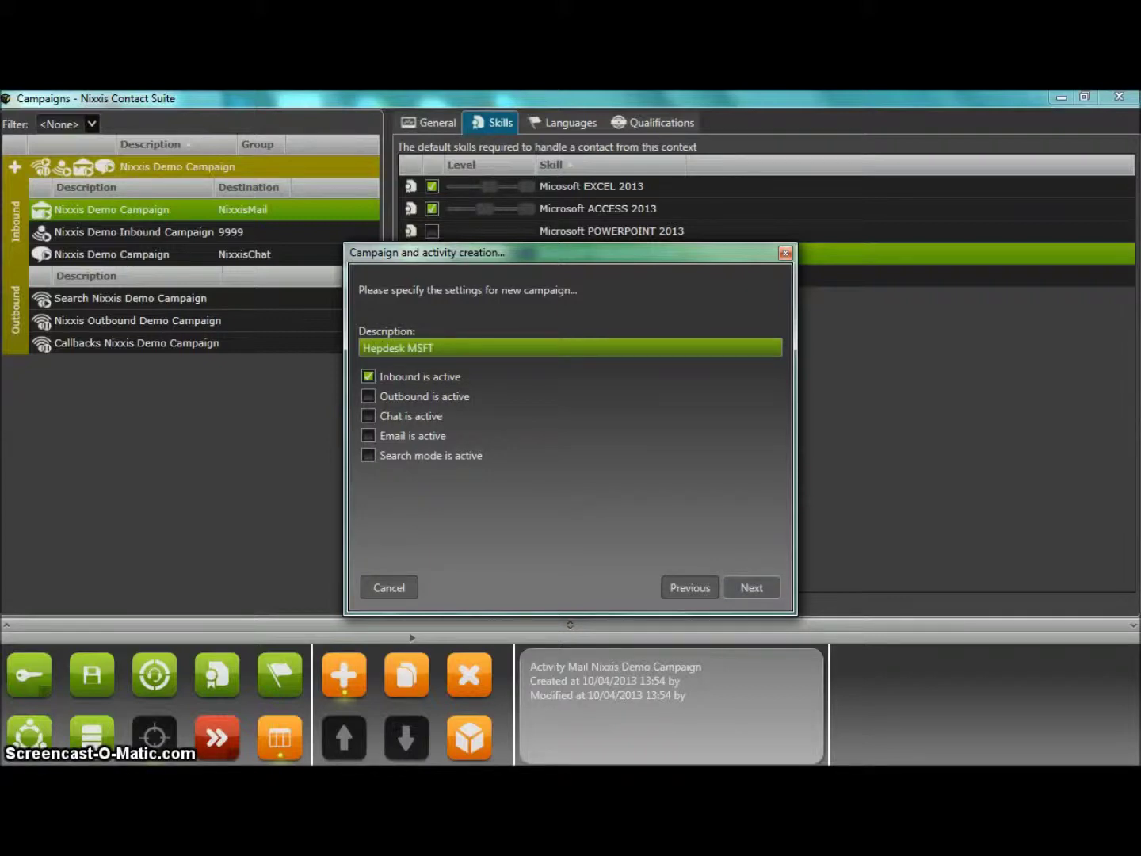
{"action": "left_click", "coordinate": [751, 588]}
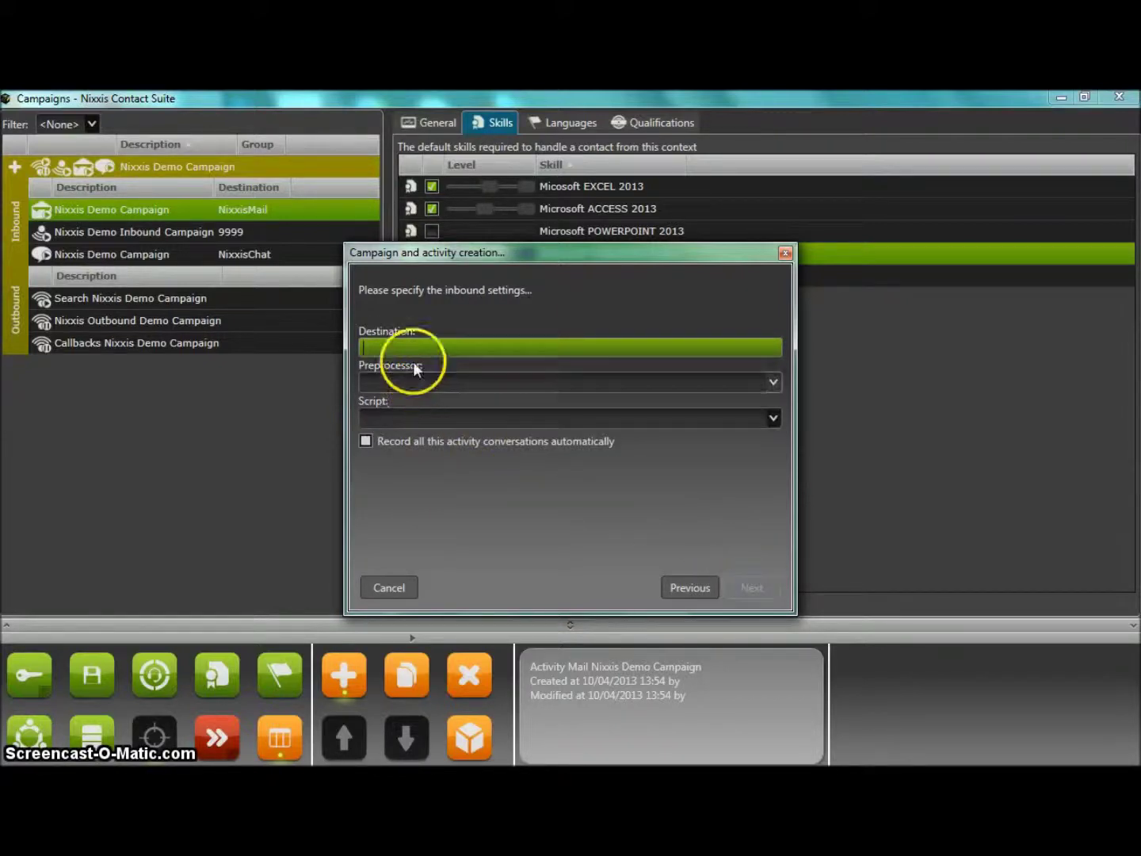
Set destination +122544, preprocessor Default callback IVR, and no script.
{"action": "type", "text": "+12"}
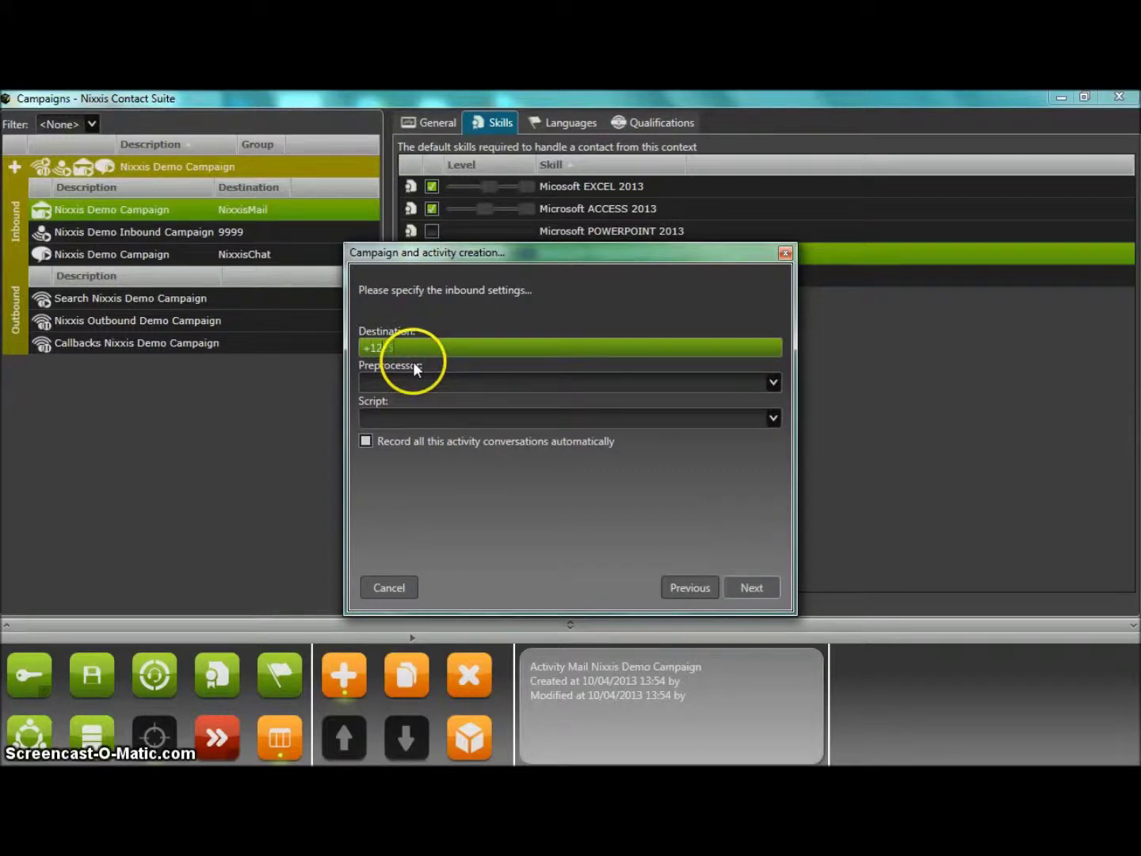
{"action": "type", "text": "2544"}
{"action": "left_click", "coordinate": [417, 384]}
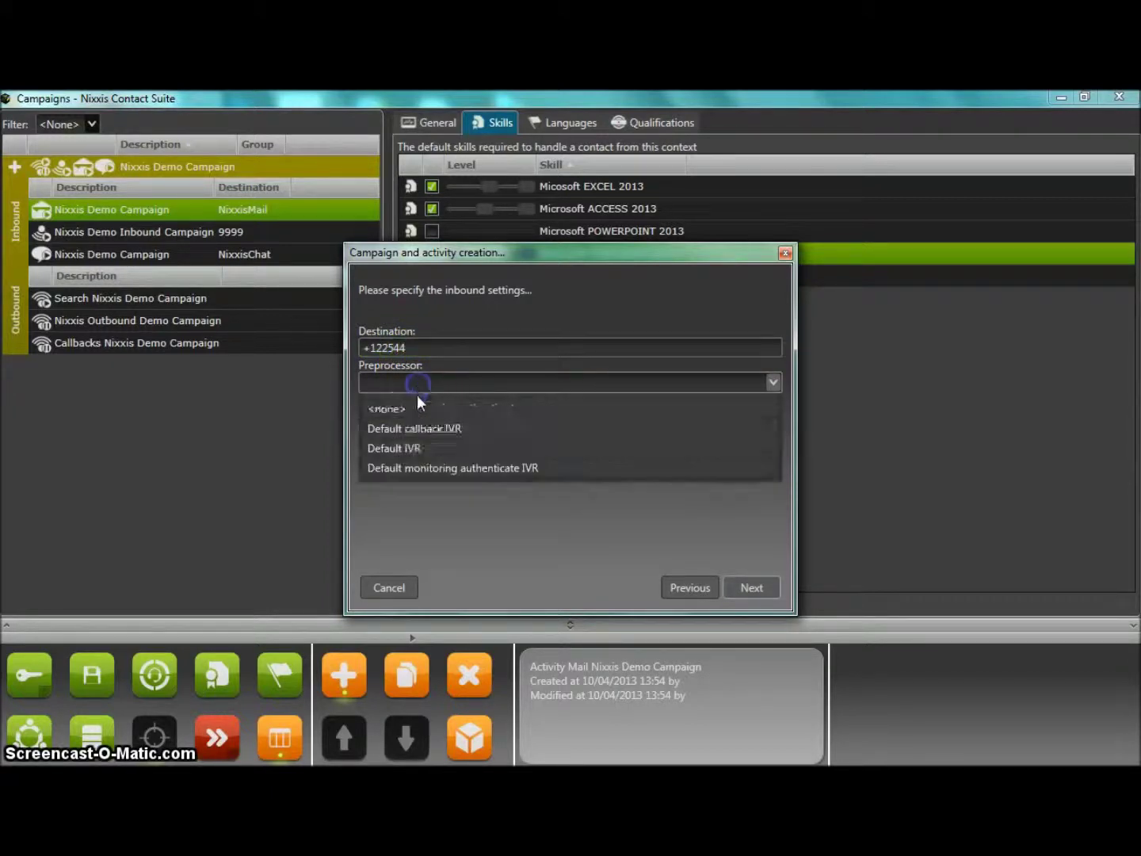
{"action": "left_click", "coordinate": [408, 428]}
{"action": "left_click", "coordinate": [415, 417]}
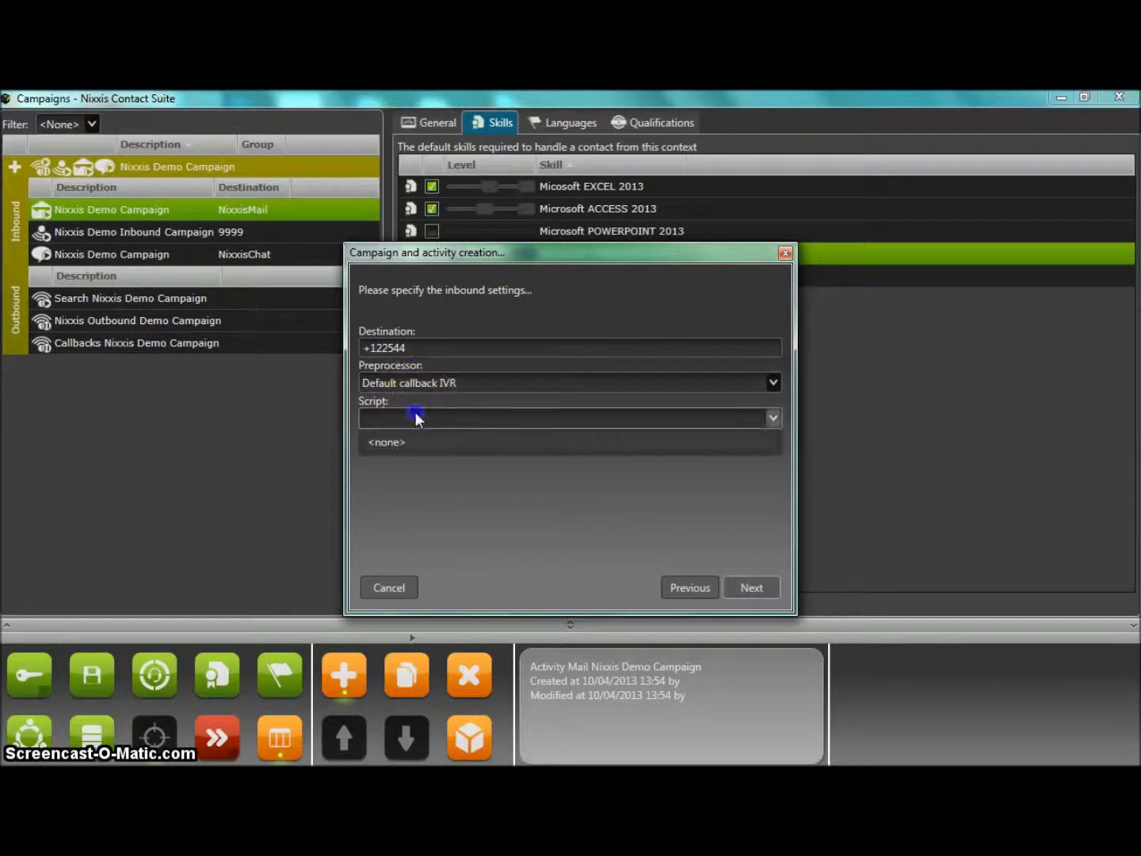
{"action": "left_click", "coordinate": [404, 444]}
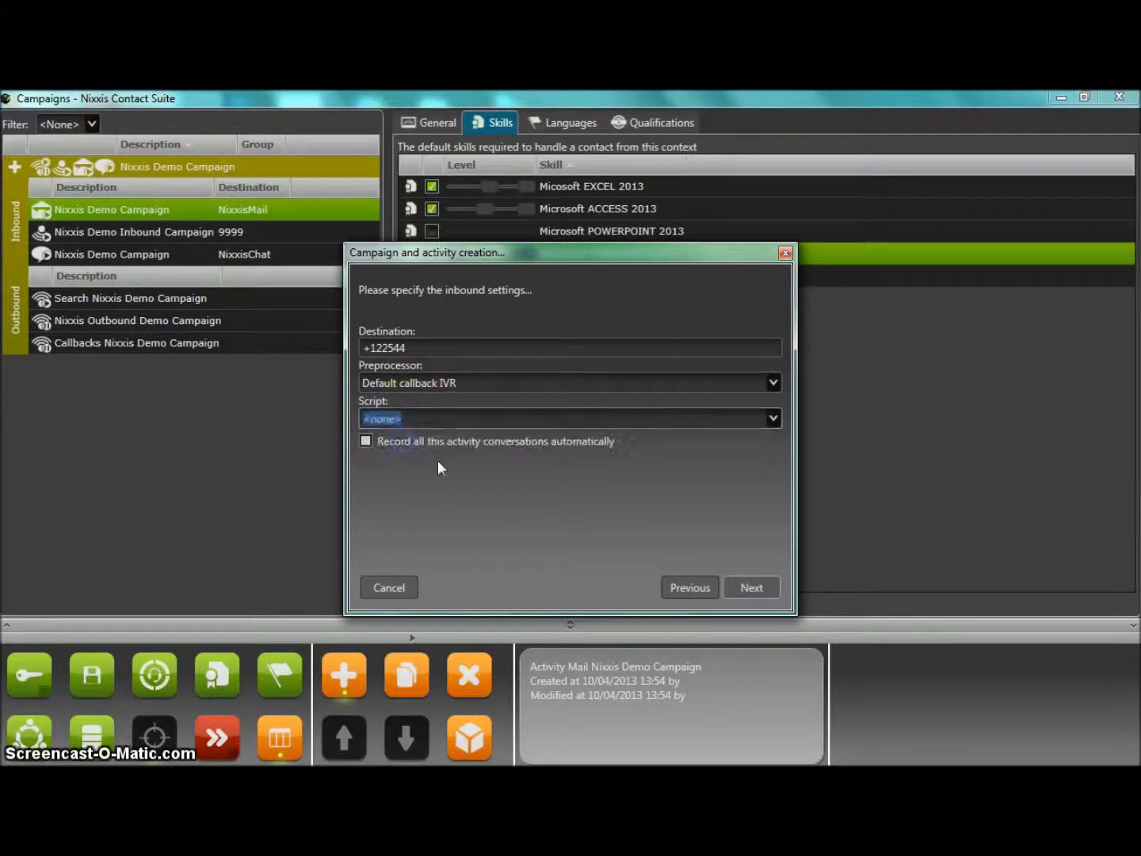
{"action": "left_click", "coordinate": [756, 589]}
Assign agent 101 to the campaign and finish the wizard.
{"action": "left_click", "coordinate": [374, 358]}
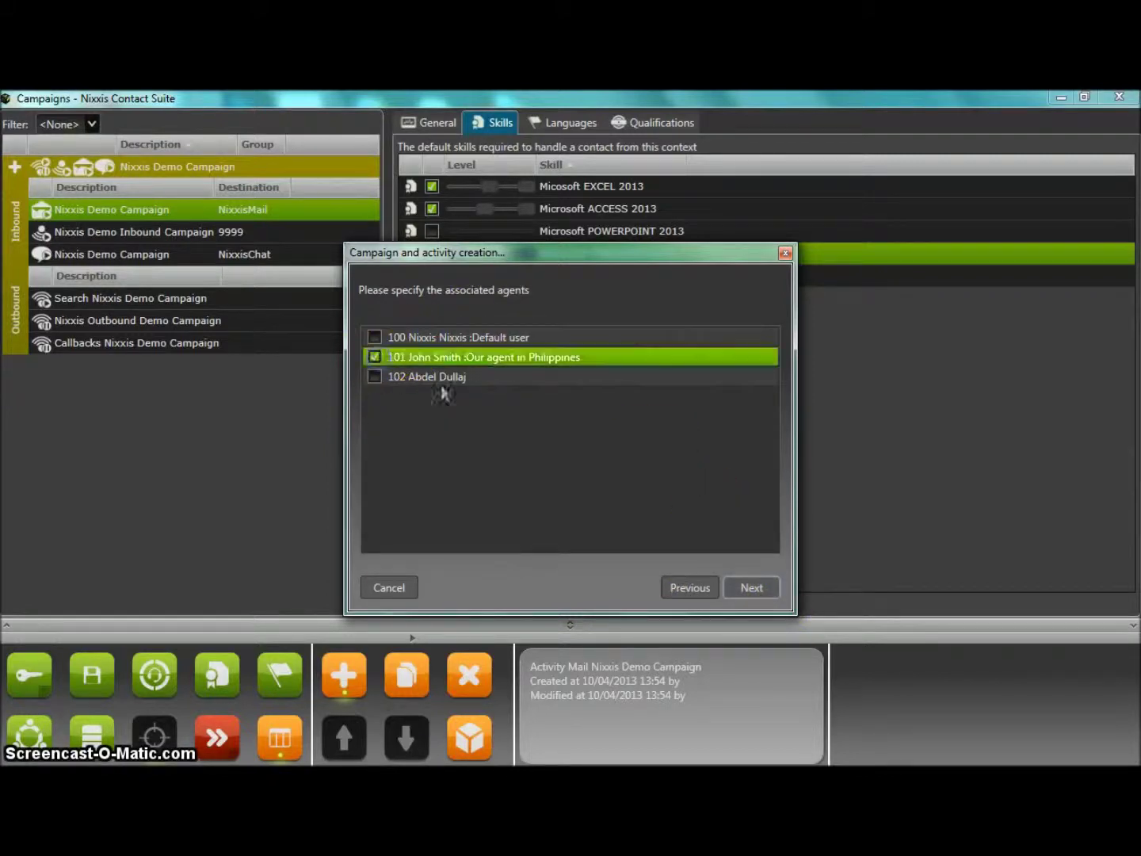
{"action": "left_click", "coordinate": [751, 586]}
{"action": "left_click", "coordinate": [751, 587]}
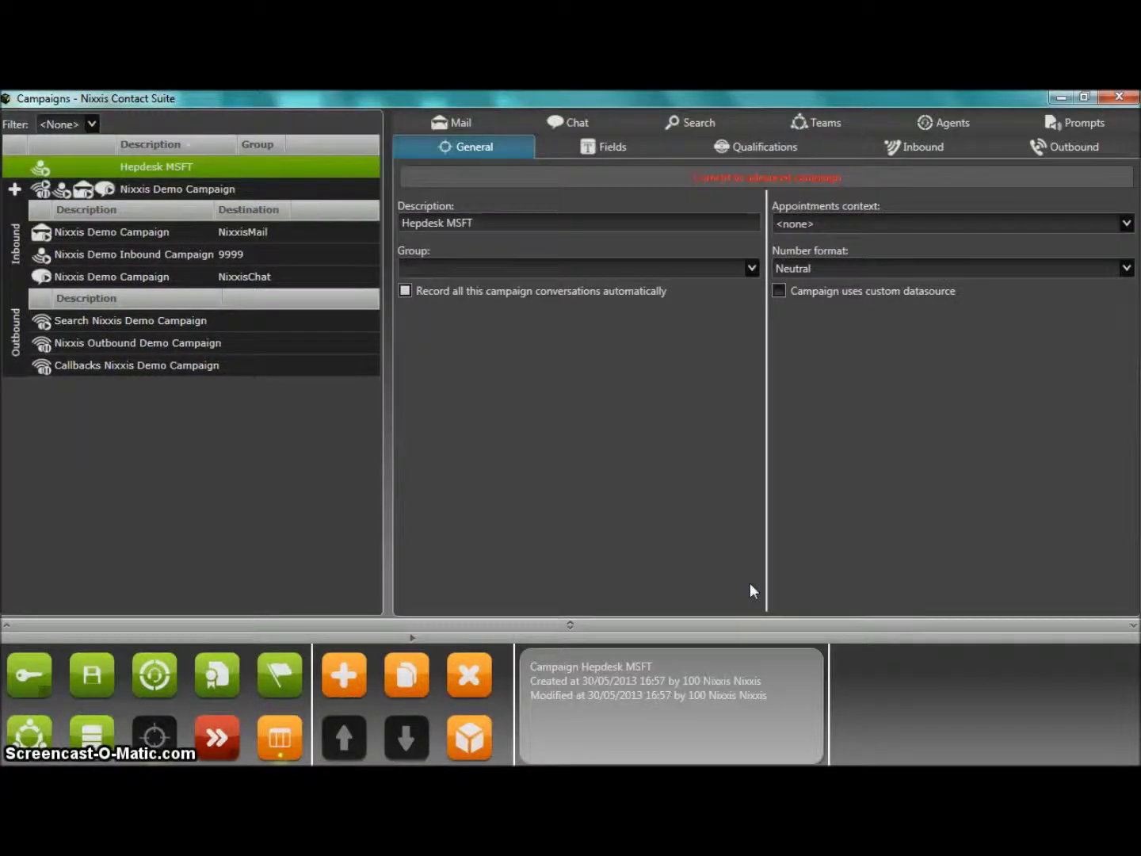
Make both chat and email active on the Hepdesk MSFT campaign.
{"action": "left_click", "coordinate": [662, 553]}
{"action": "left_click", "coordinate": [568, 122]}
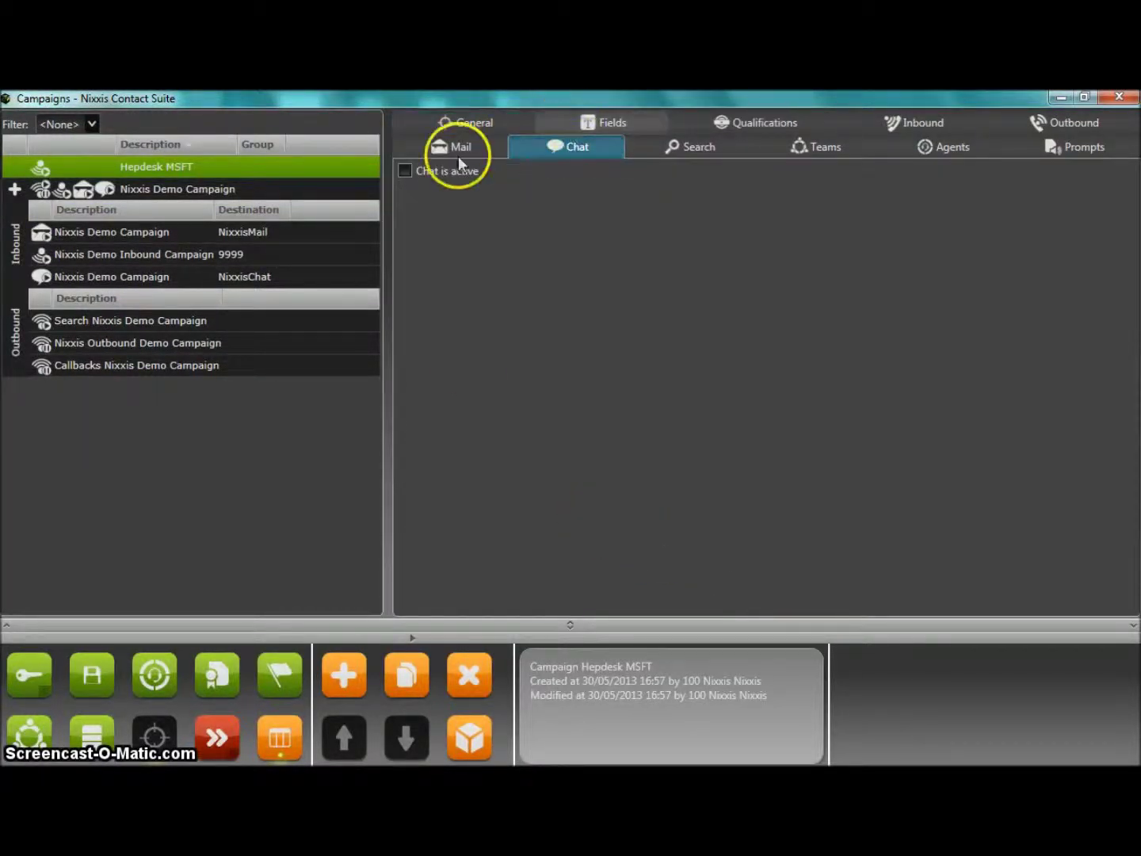
{"action": "left_click", "coordinate": [405, 170]}
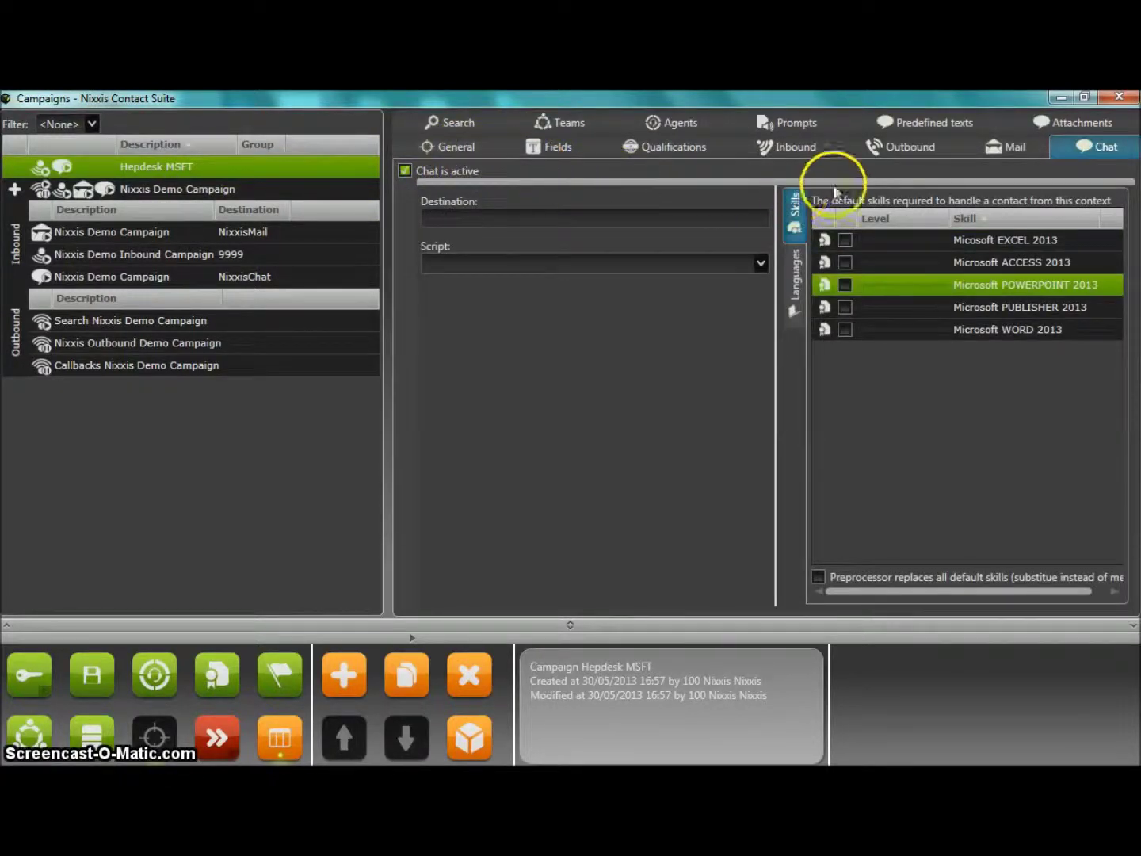
{"action": "left_click", "coordinate": [995, 150]}
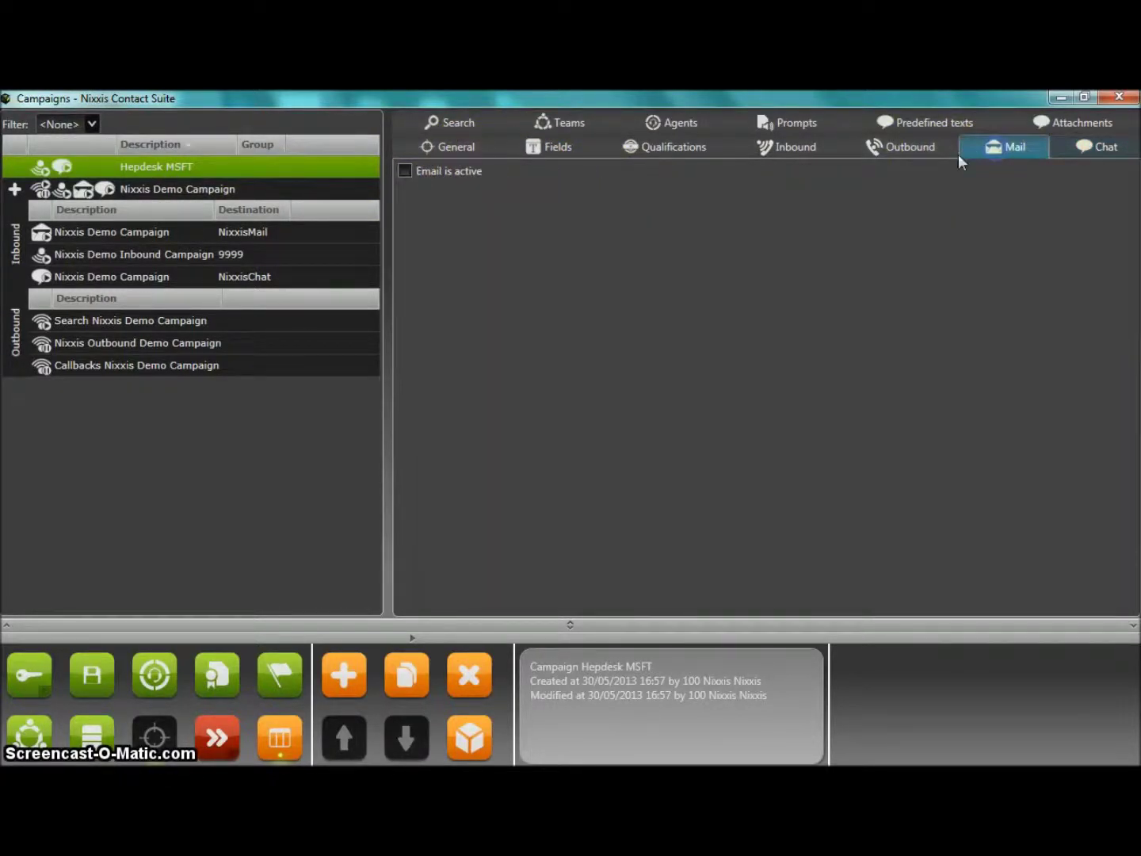
{"action": "left_click", "coordinate": [405, 171]}
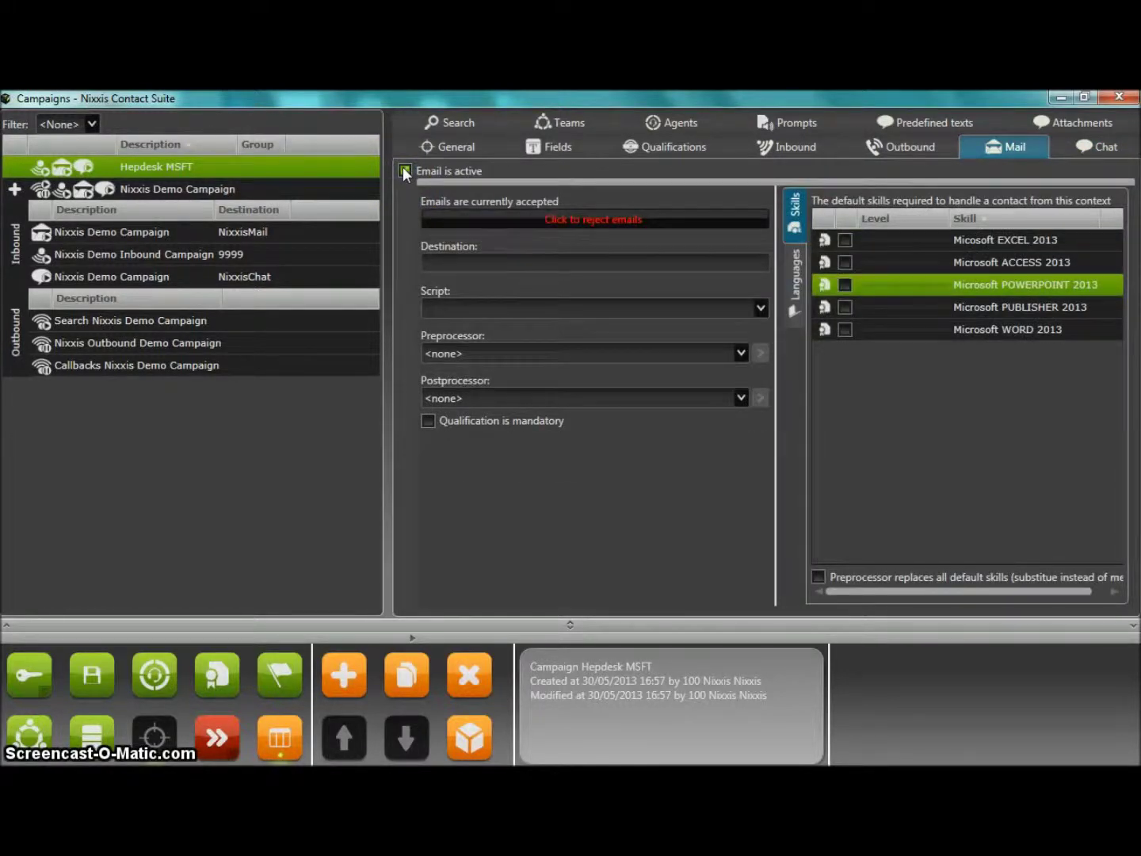
{"action": "left_click", "coordinate": [790, 149]}
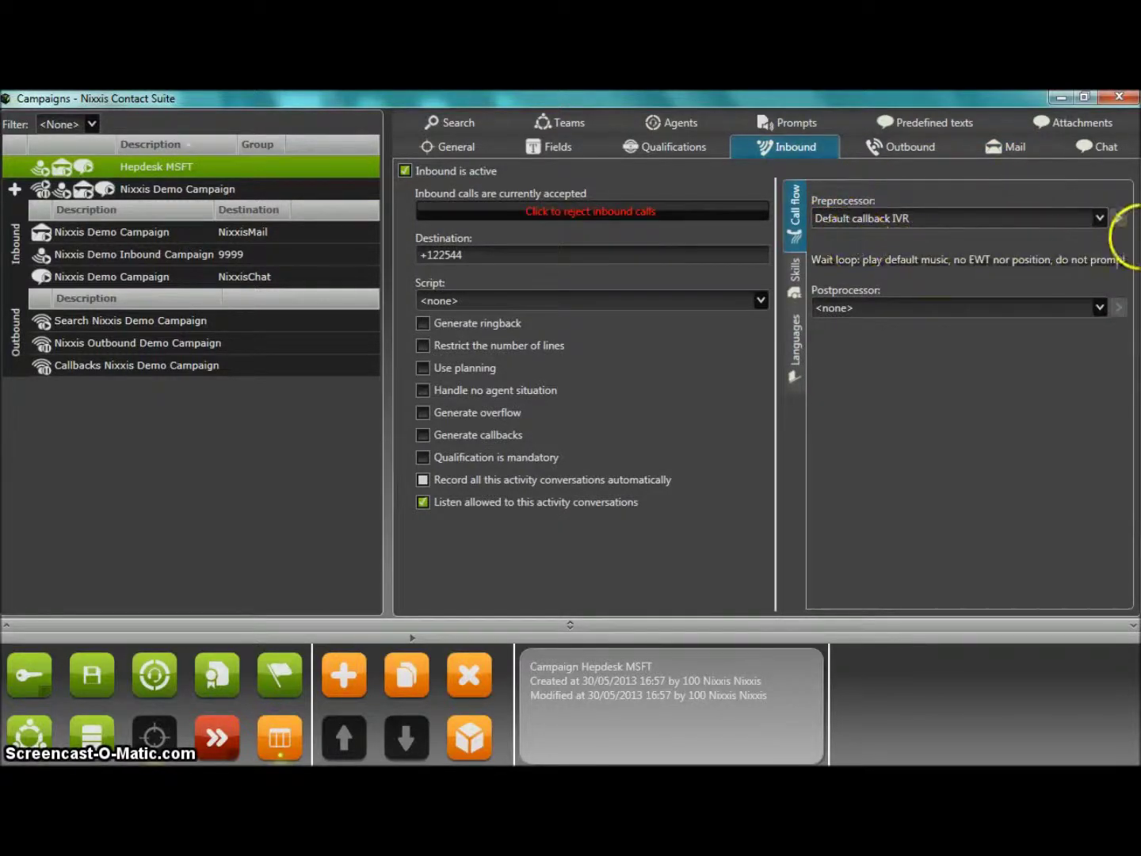
Discard the callback IVR settings and switch the preprocessor to Default IVR.
{"action": "left_click", "coordinate": [1117, 218]}
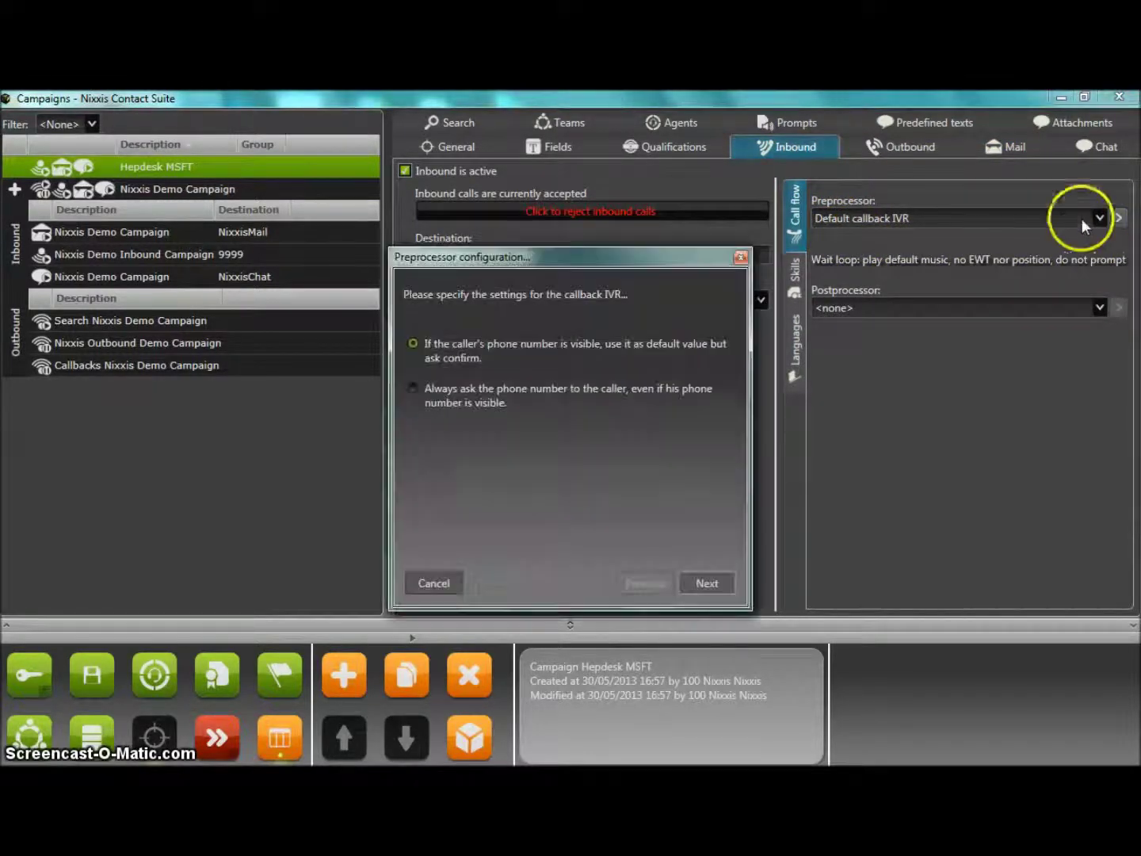
{"action": "left_click", "coordinate": [414, 388]}
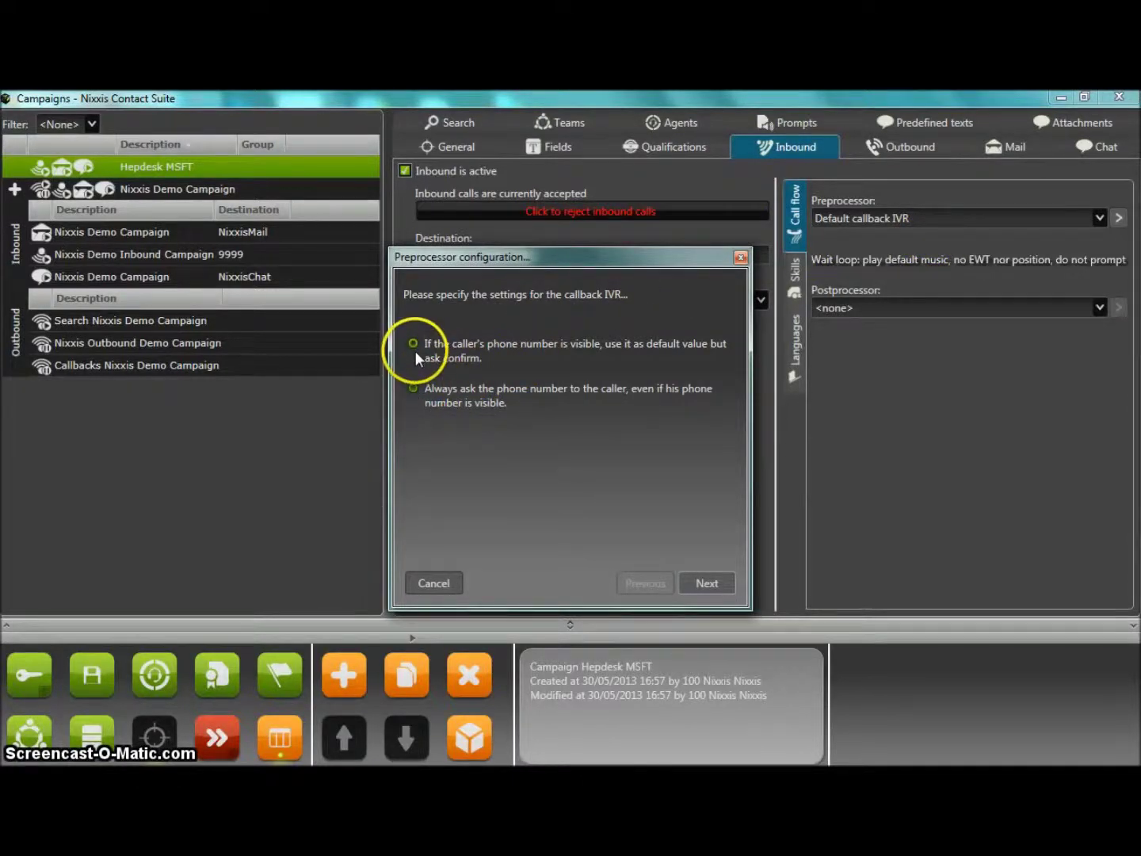
{"action": "left_click", "coordinate": [439, 582]}
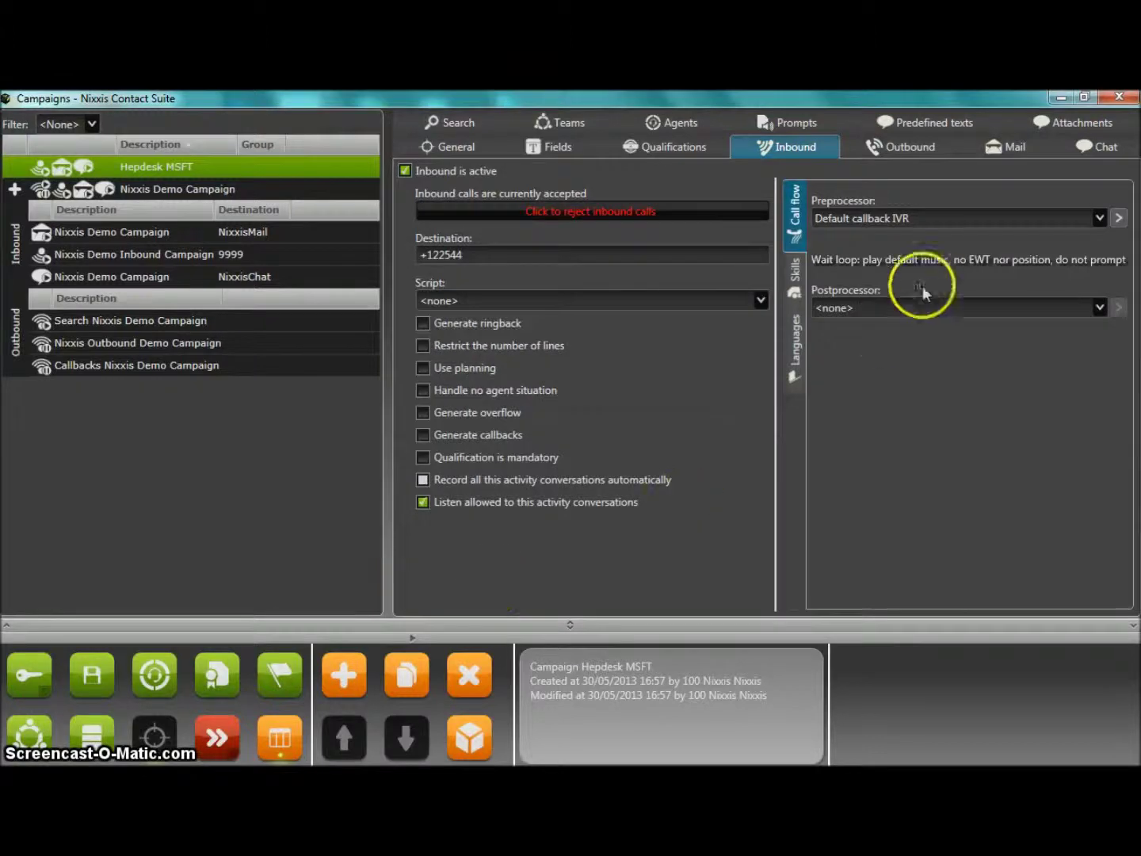
{"action": "left_click", "coordinate": [937, 218]}
{"action": "left_click", "coordinate": [892, 283]}
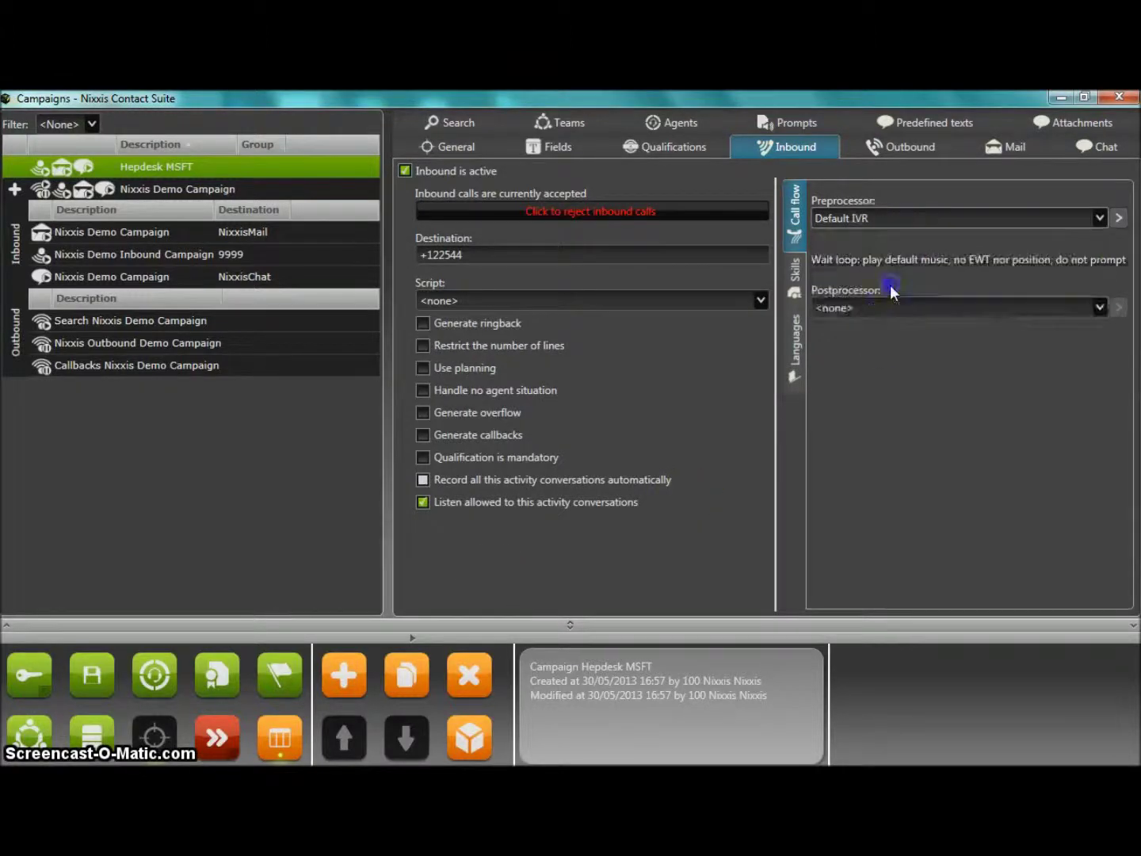
Configure Default IVR with no welcome message, asking language and offering a menu.
{"action": "left_click", "coordinate": [1118, 218]}
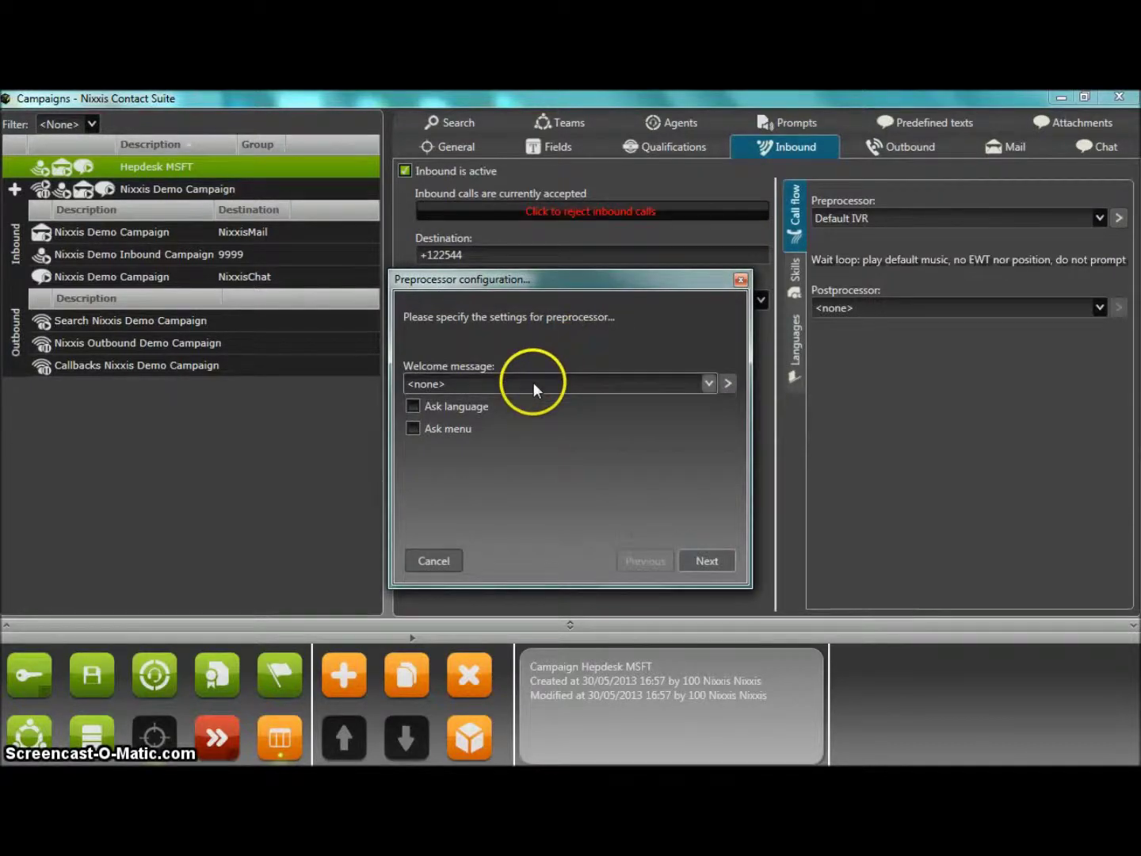
{"action": "left_click", "coordinate": [533, 382]}
{"action": "left_click", "coordinate": [455, 408]}
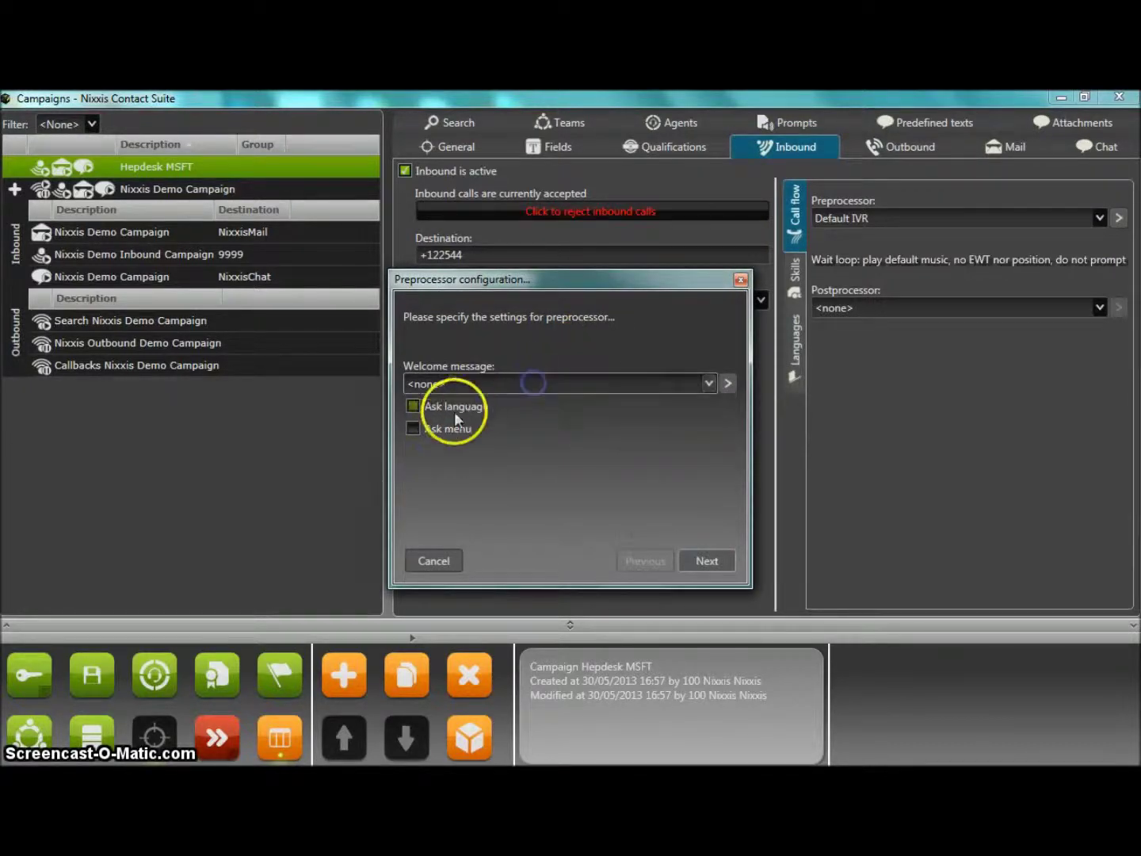
{"action": "left_click", "coordinate": [412, 406]}
{"action": "left_click", "coordinate": [413, 427]}
{"action": "left_click", "coordinate": [710, 565]}
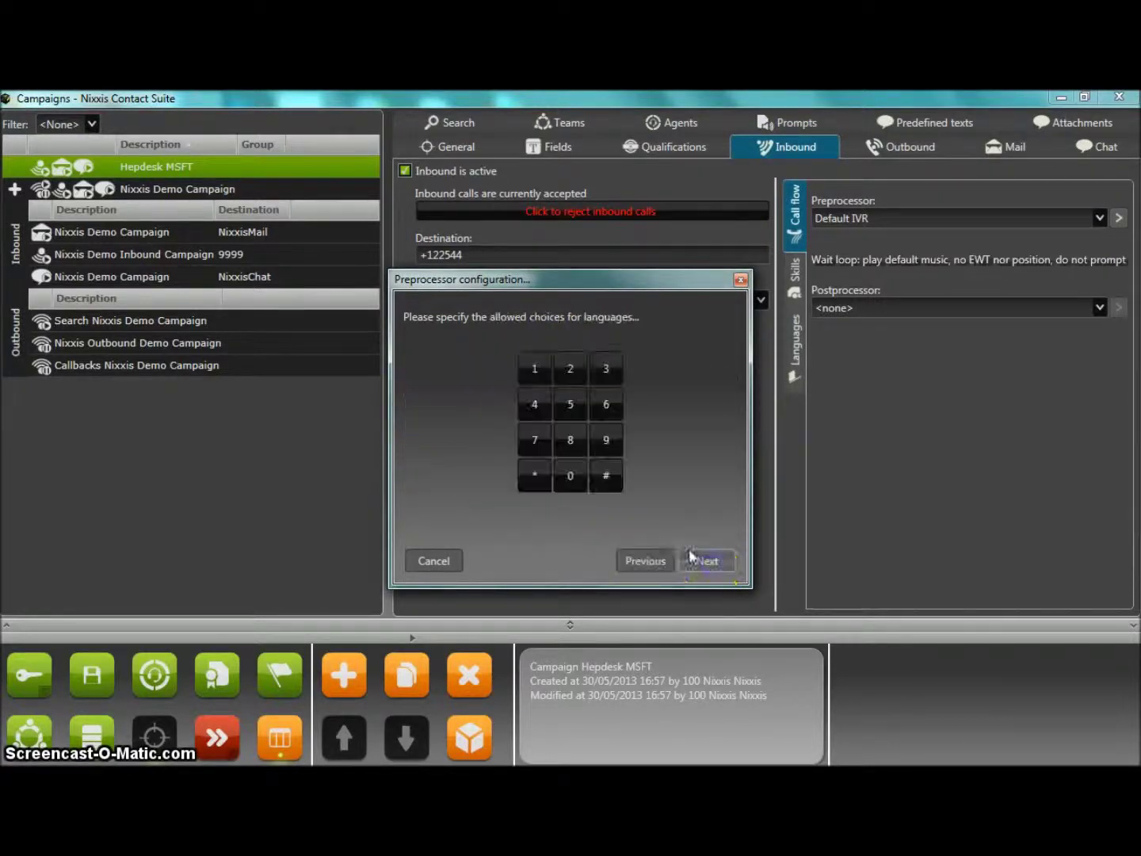
Allow language keys 7, 8, 4, 5, 1 and 2, then cancel the configuration.
{"action": "left_click", "coordinate": [539, 437]}
{"action": "left_click", "coordinate": [581, 435]}
{"action": "left_click", "coordinate": [542, 414]}
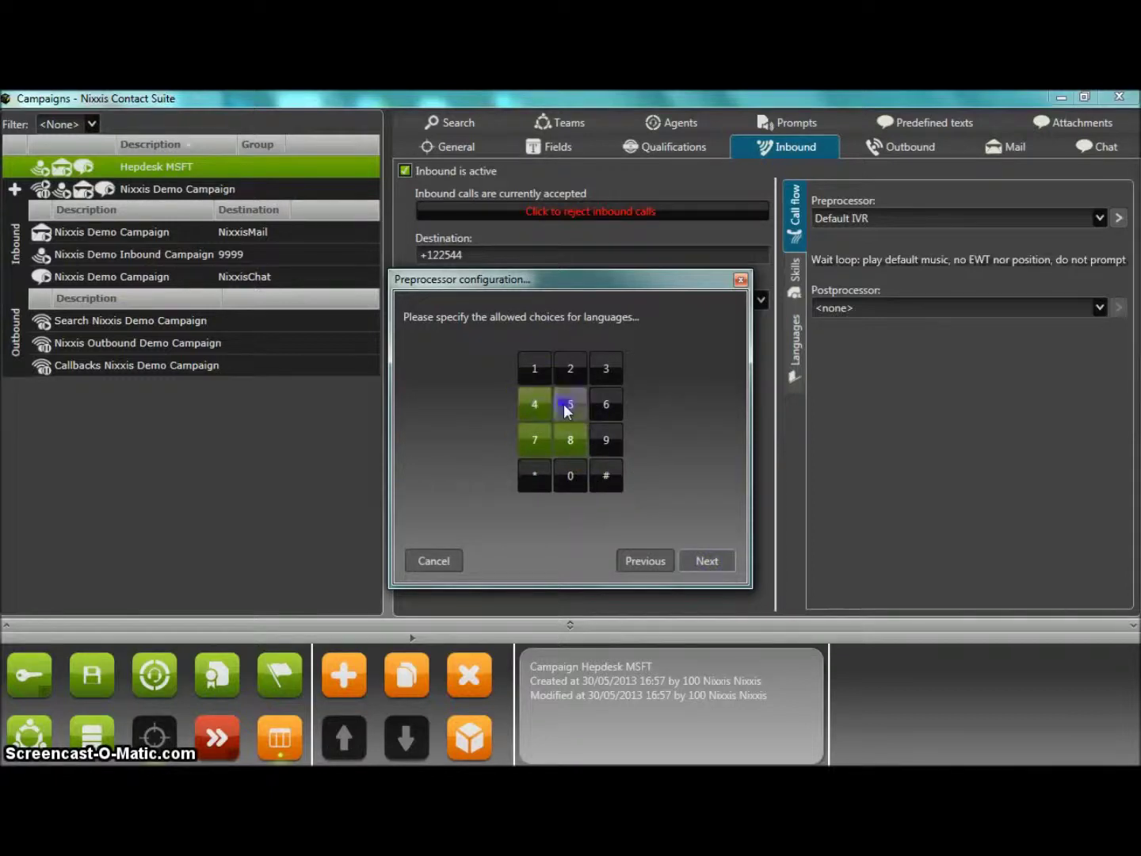
{"action": "left_click", "coordinate": [563, 403]}
{"action": "left_click", "coordinate": [538, 376]}
{"action": "left_click", "coordinate": [568, 369]}
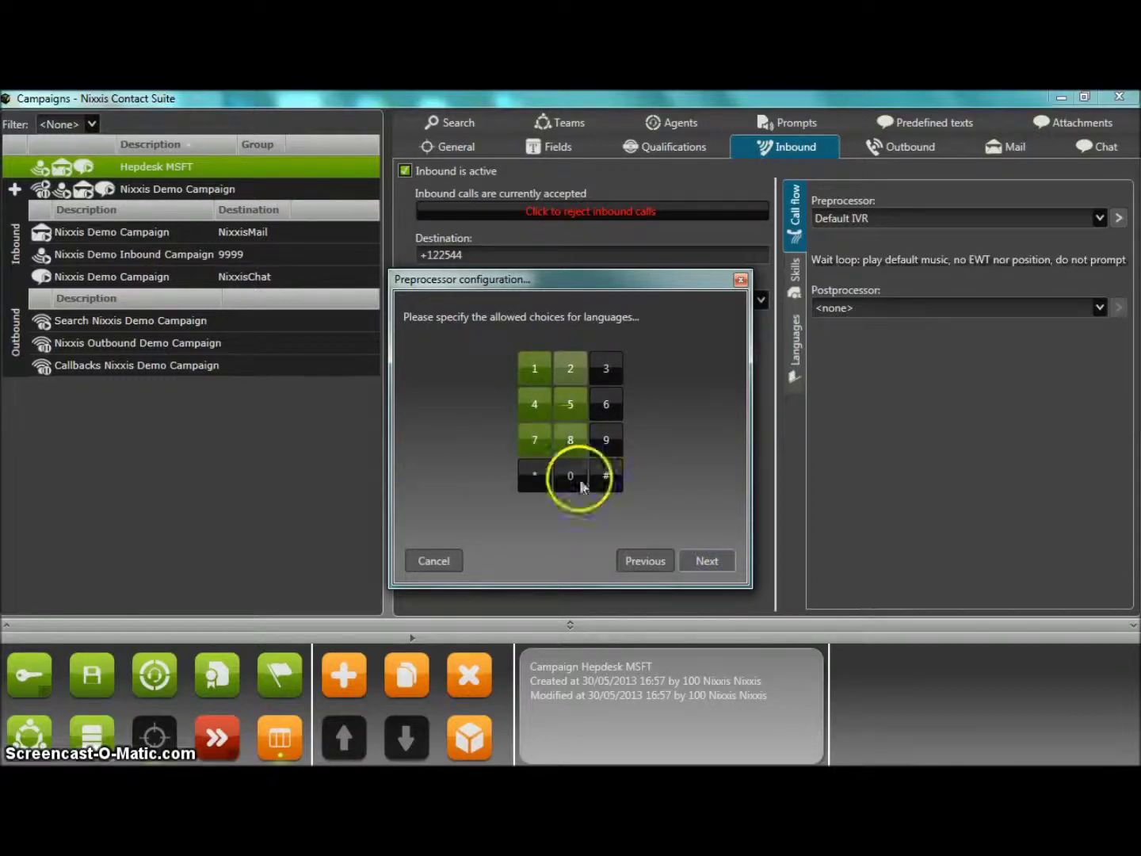
{"action": "left_click", "coordinate": [445, 561]}
Check the inbound Skills and Languages lists, then return to the General settings.
{"action": "left_click", "coordinate": [795, 297]}
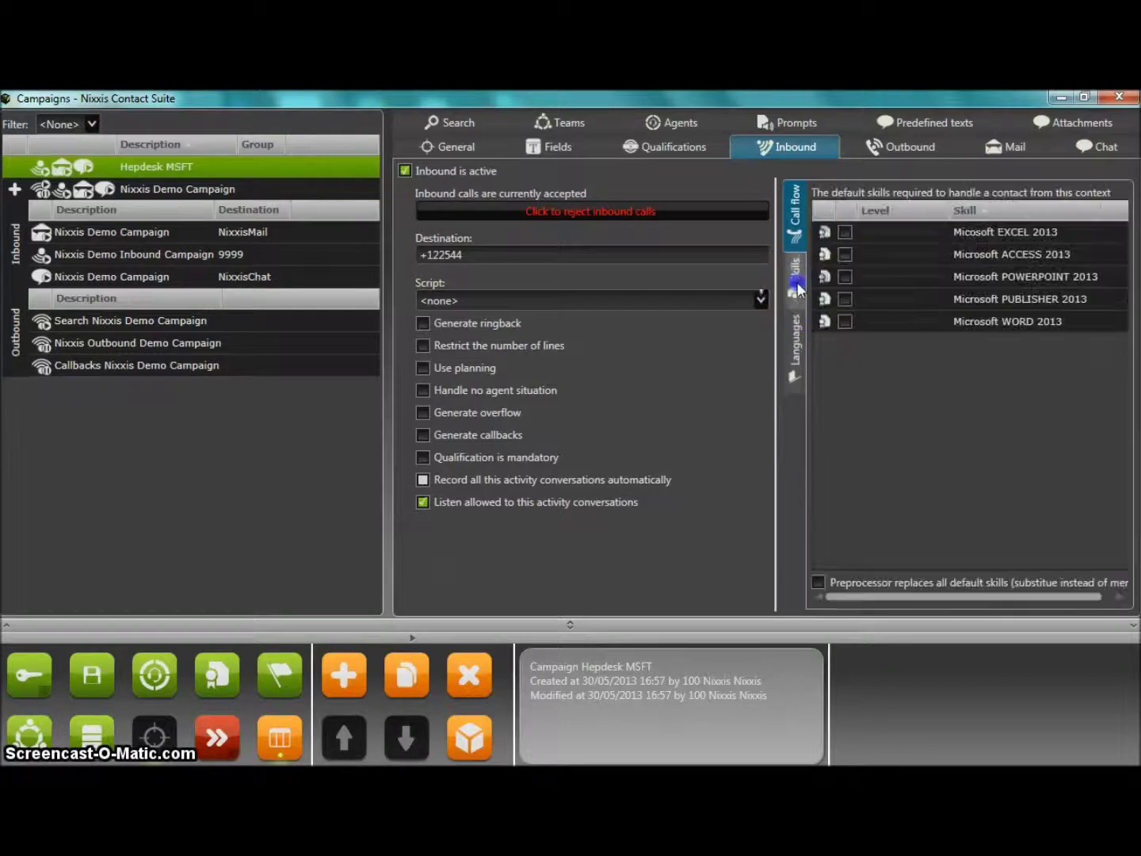
{"action": "left_click", "coordinate": [794, 332]}
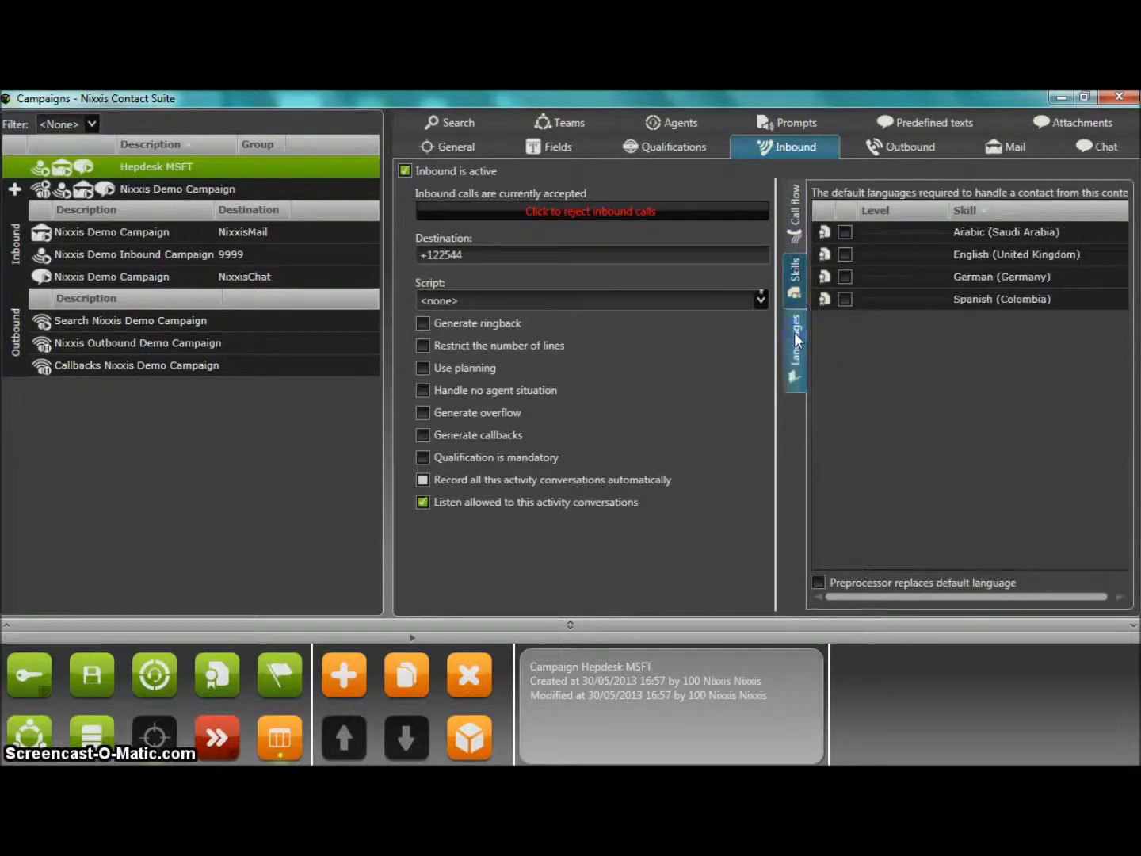
{"action": "left_click", "coordinate": [788, 273]}
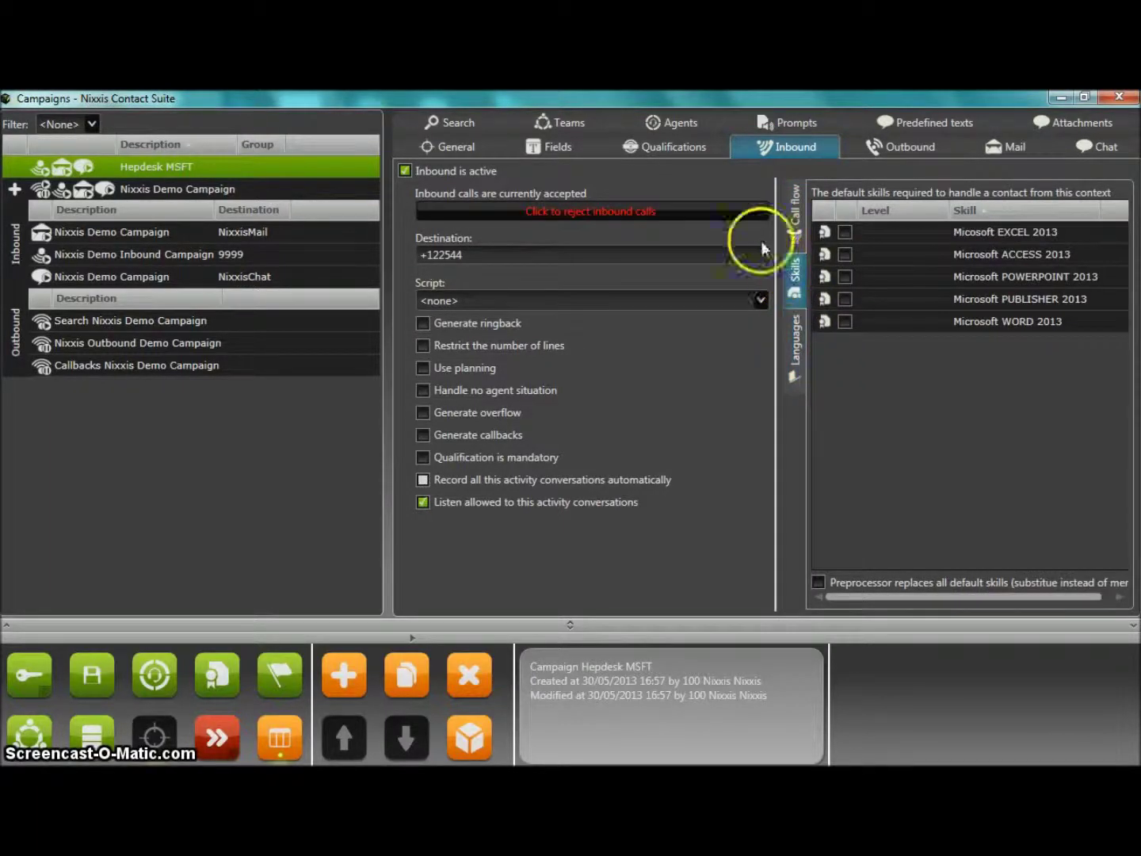
{"action": "left_click", "coordinate": [458, 145]}
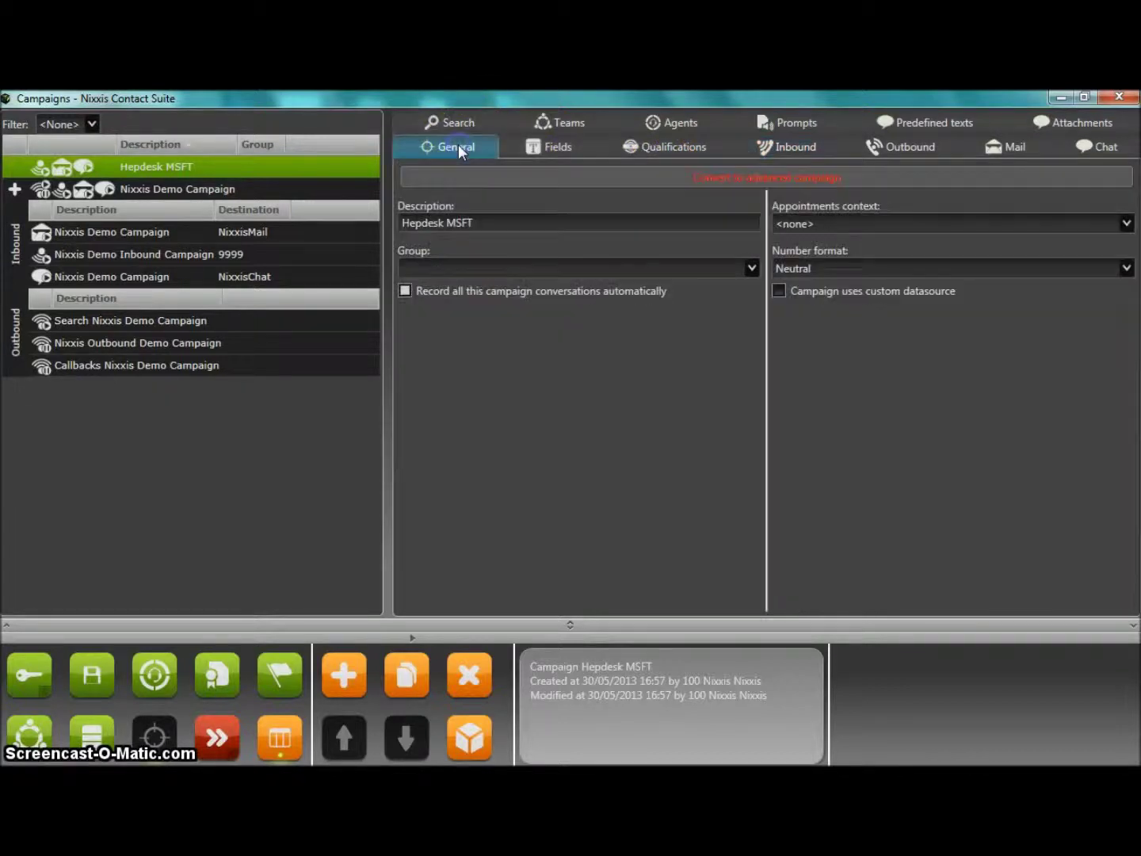
Convert Hepdesk MSFT to advanced and expand it to show its chat, mail, voice and callback activities.
{"action": "left_click", "coordinate": [759, 179]}
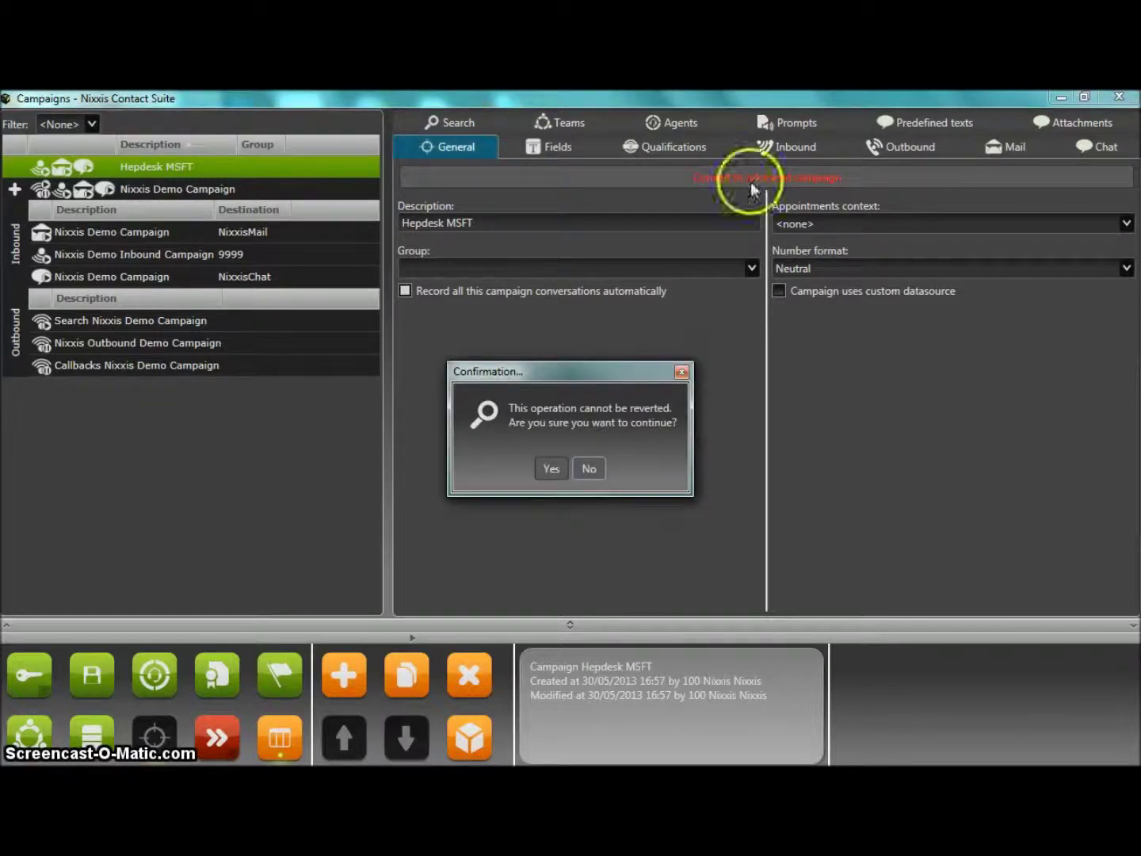
{"action": "left_click", "coordinate": [551, 468]}
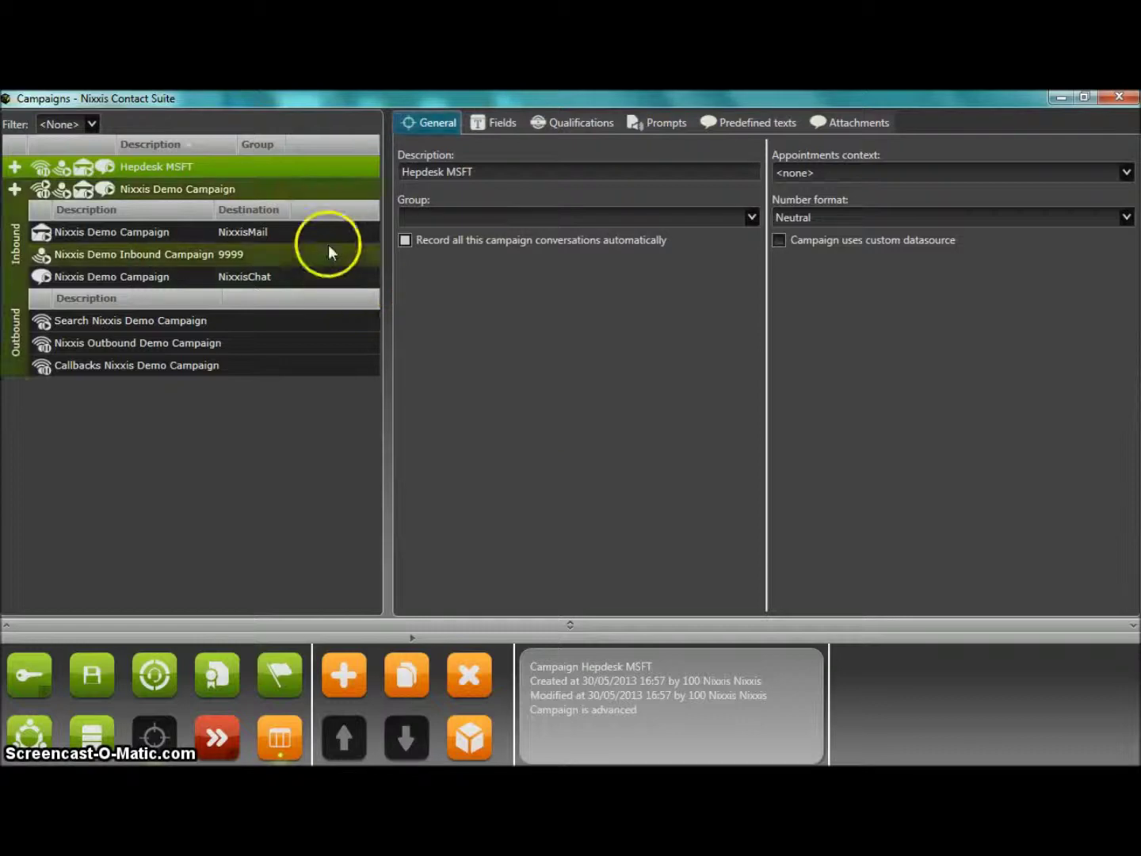
{"action": "left_click", "coordinate": [14, 190]}
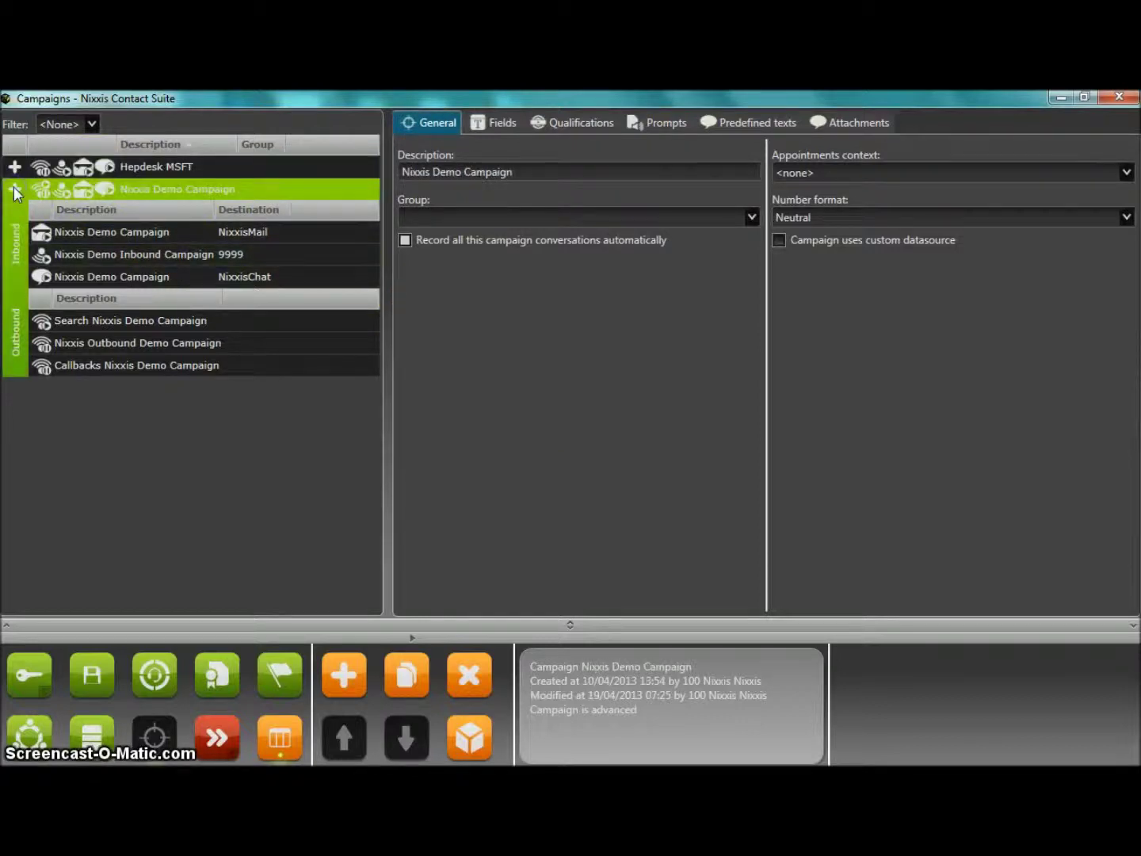
{"action": "left_click", "coordinate": [15, 190]}
{"action": "left_click", "coordinate": [49, 167]}
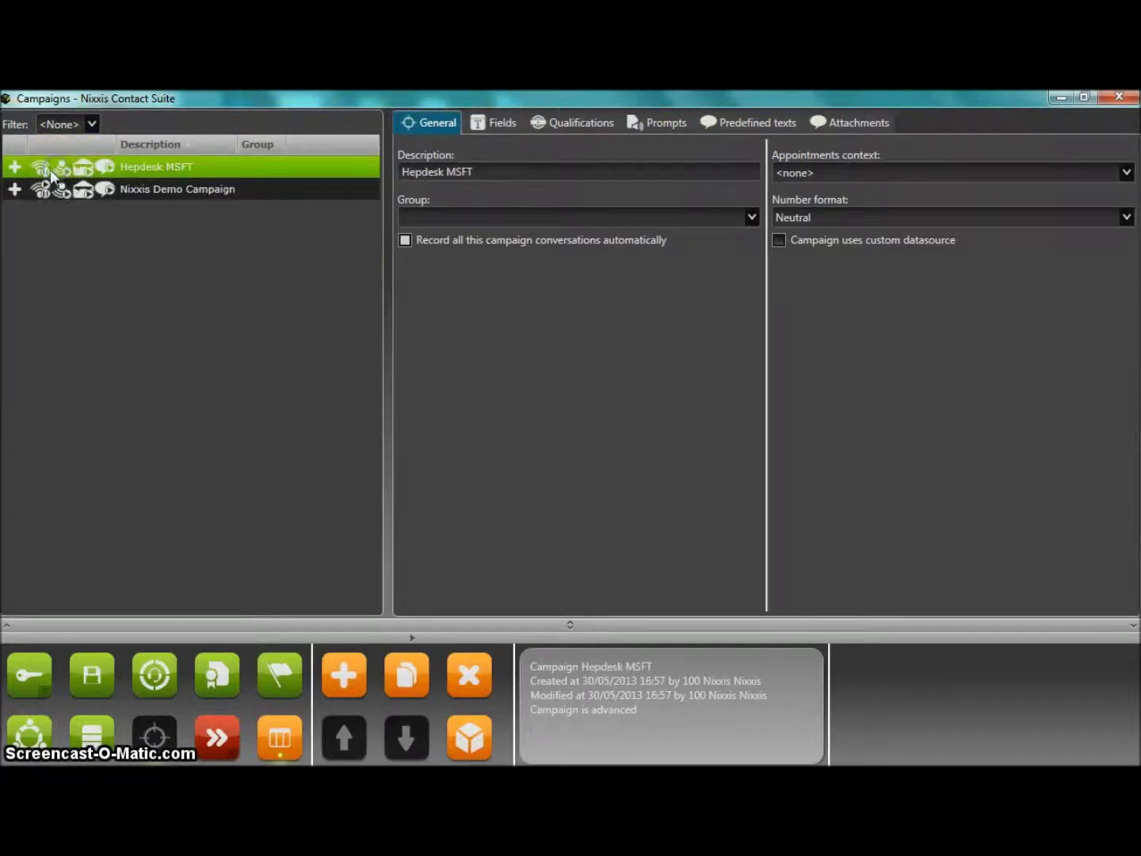
{"action": "left_click", "coordinate": [16, 168]}
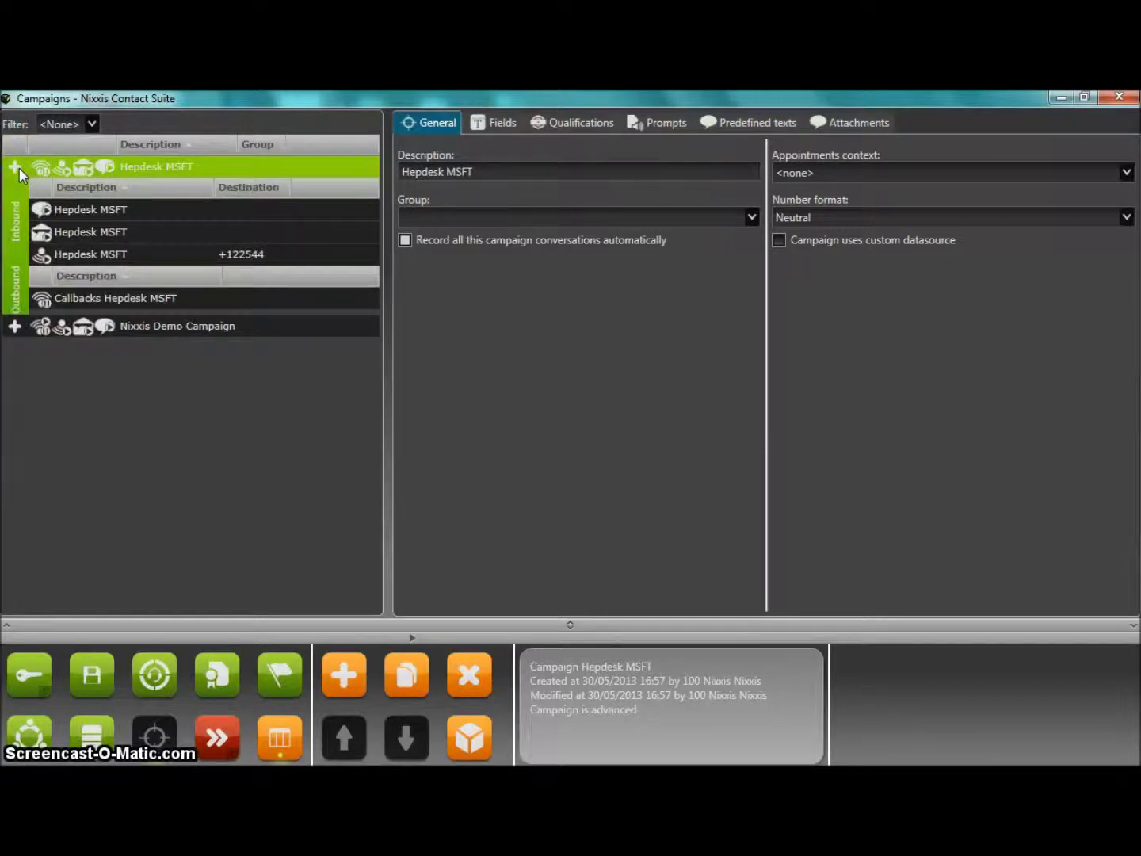